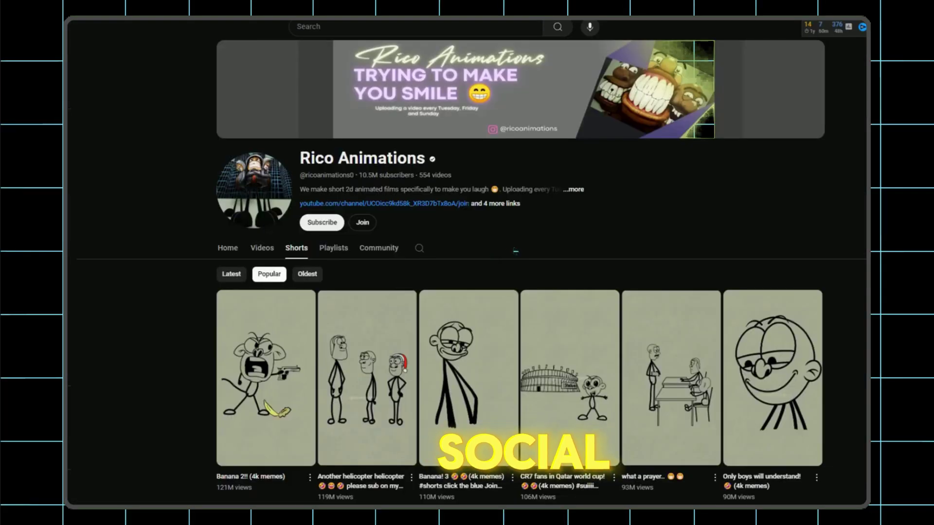
Scroll the channel's Videos grid and play the 'Only legends can answer' cartoon skit
scroll(515, 251, down, 5)
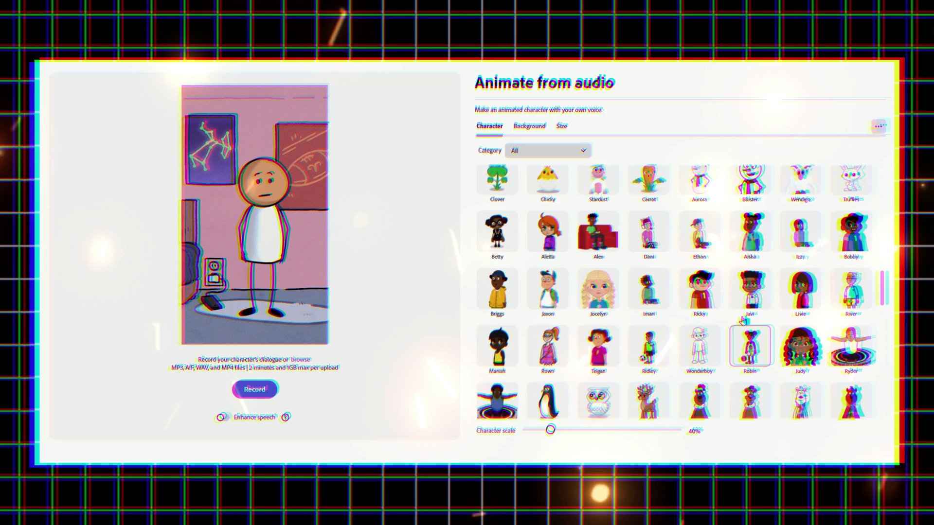
scroll(754, 243, up, 5)
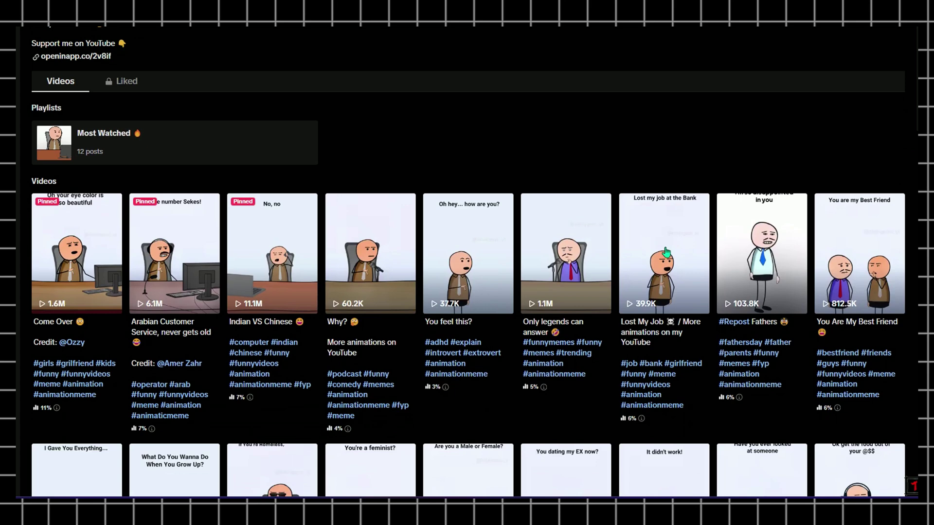
click(575, 268)
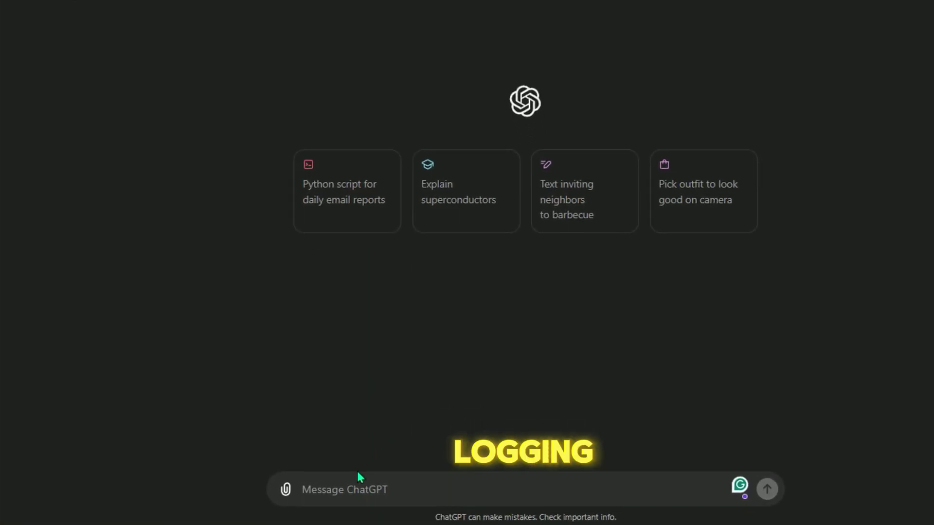
Send ChatGPT the prompt for short funny password-misunderstanding jokes and scroll through the reply
key(ctrl+v)
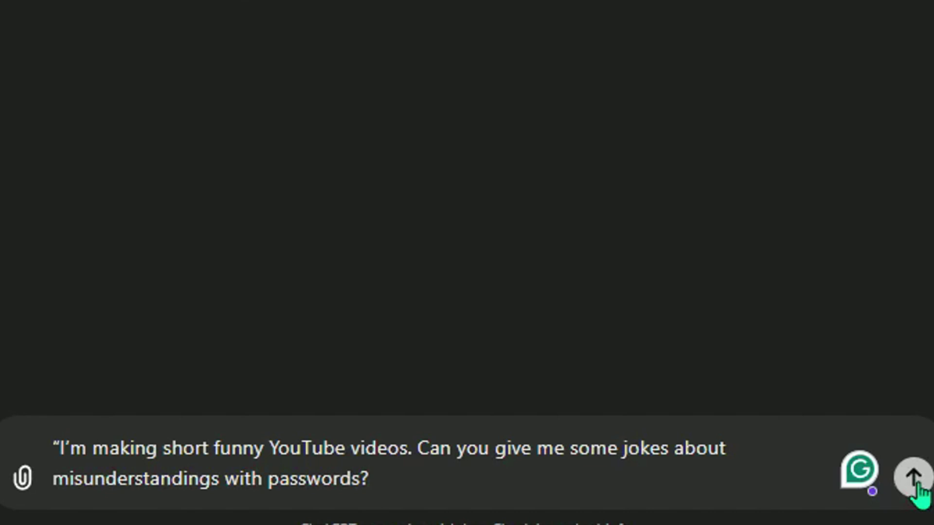
click(914, 479)
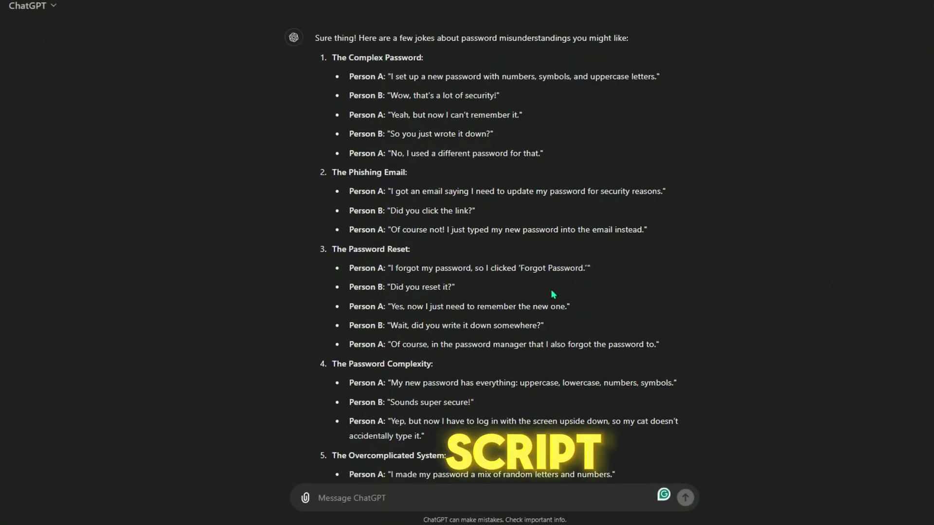
scroll(553, 294, down, 5)
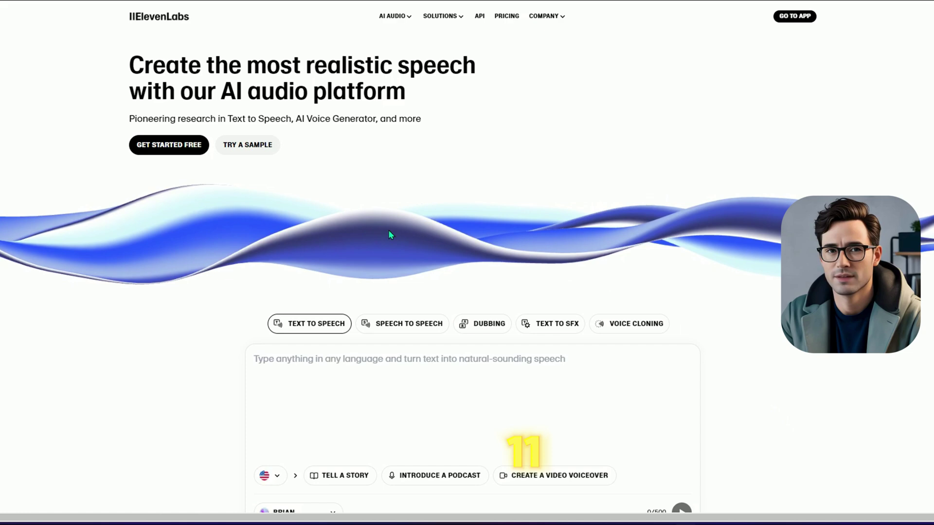
Enter the ElevenLabs app from the homepage and sign in
scroll(466, 292, down, 2)
scroll(467, 292, up, 2)
click(795, 16)
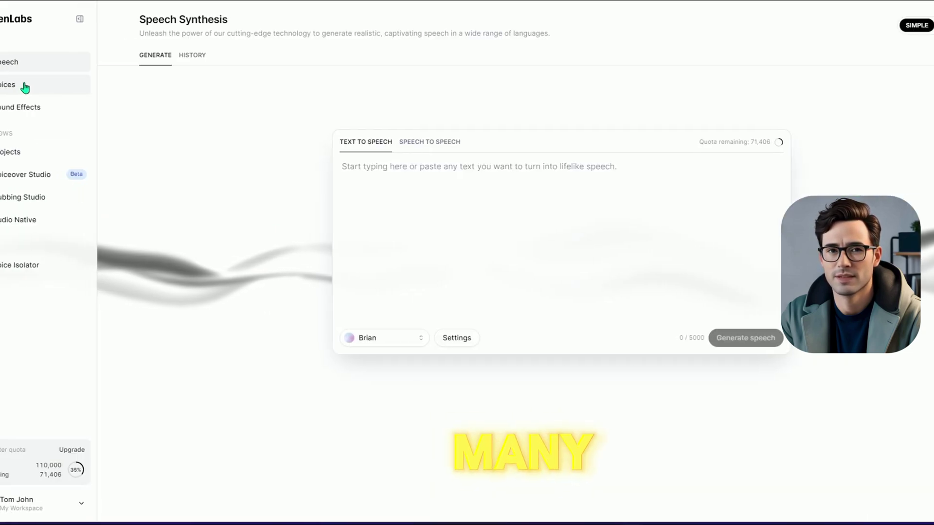
Add Michael the pre-teen from the Characters & Animation library and voice 'Can you tell me the Wi-Fi password?'
click(39, 89)
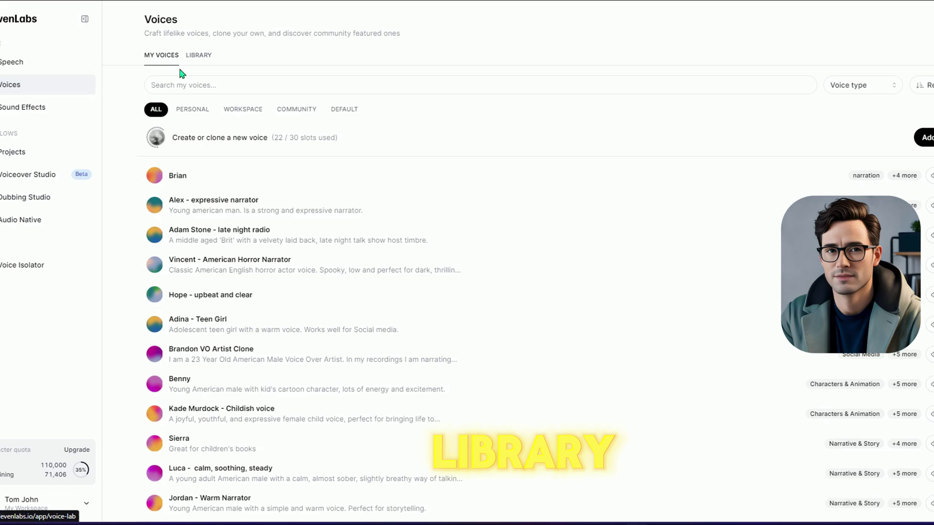
click(219, 58)
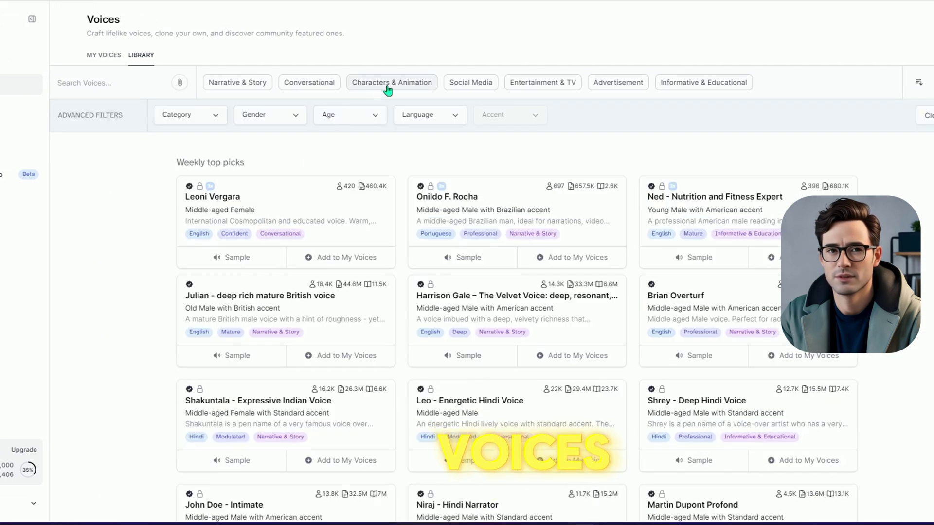
click(388, 84)
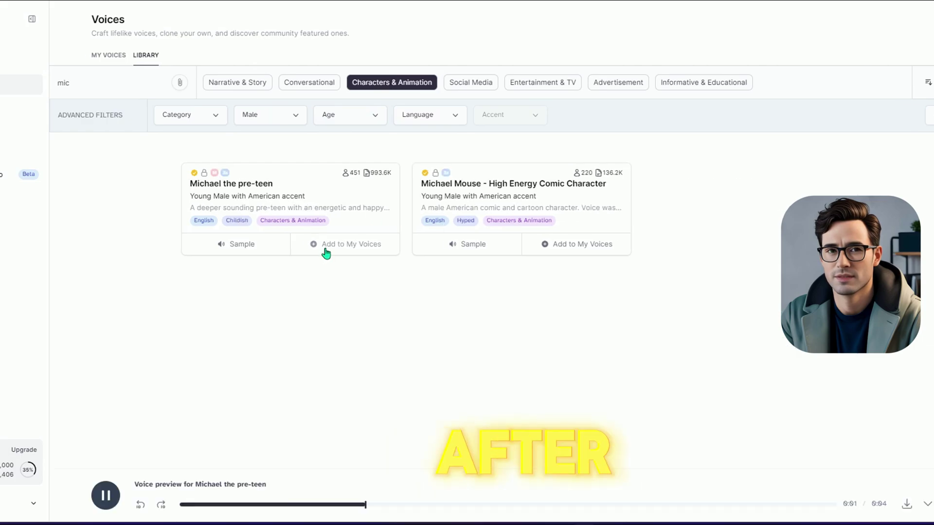
click(324, 247)
click(535, 292)
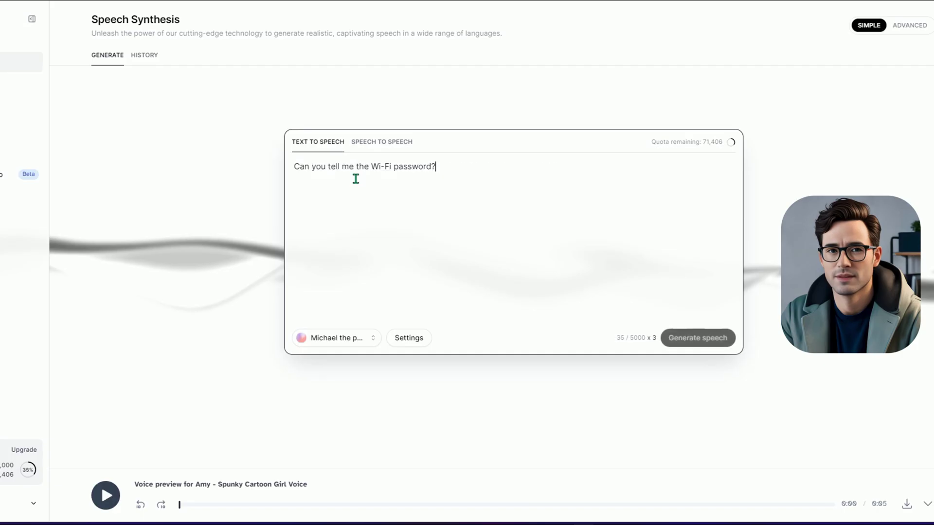
click(703, 339)
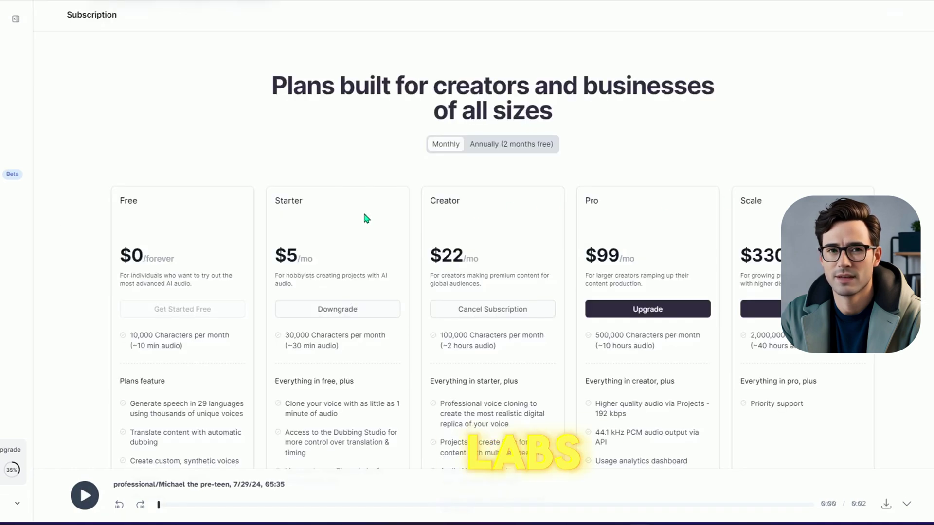
Paste the password reply line and switch the voice to Amy - Spunky Cartoon Girl
scroll(367, 218, down, 3)
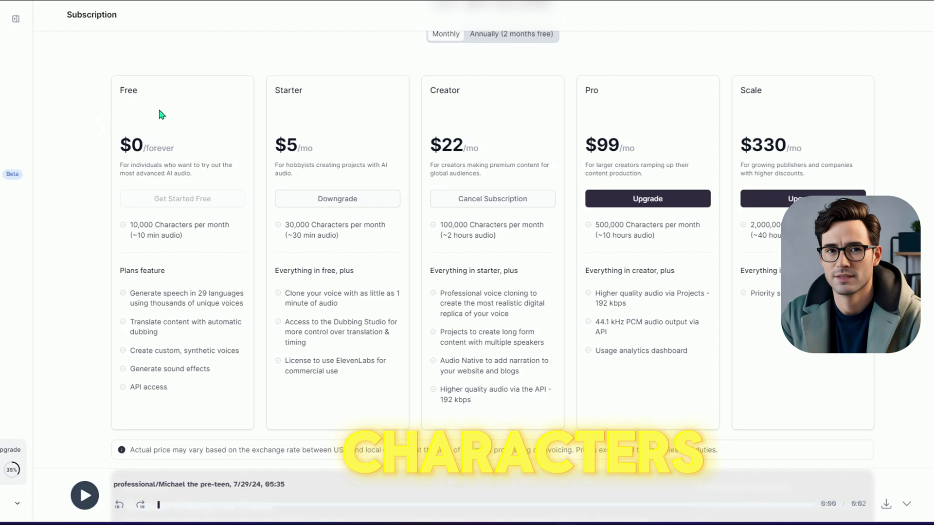
drag(130, 225, 239, 226)
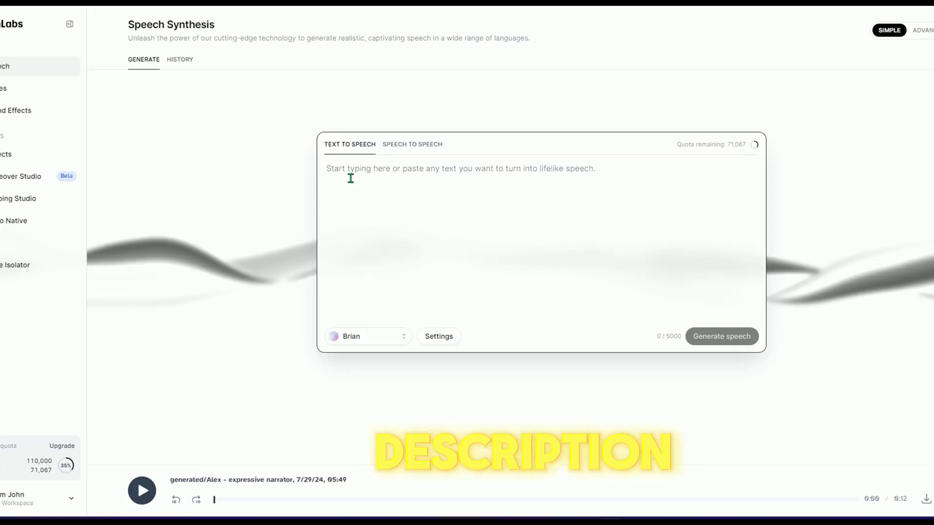
text(Sure, it's "MickeyMinniePlutoHueyLouieDeweyDonaldGoofySacramento.")
click(385, 338)
click(361, 237)
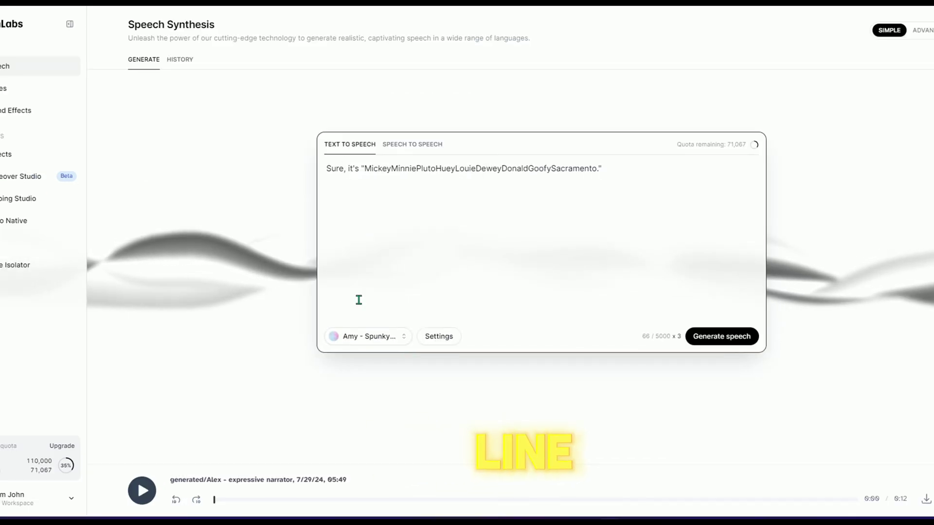
Space out Mickey Minnie Pluto Huey Louie Dewey Donald Goofy Sacramento and generate the speech
click(391, 168)
click(417, 169)
click(440, 168)
click(462, 168)
click(485, 168)
click(513, 168)
click(541, 169)
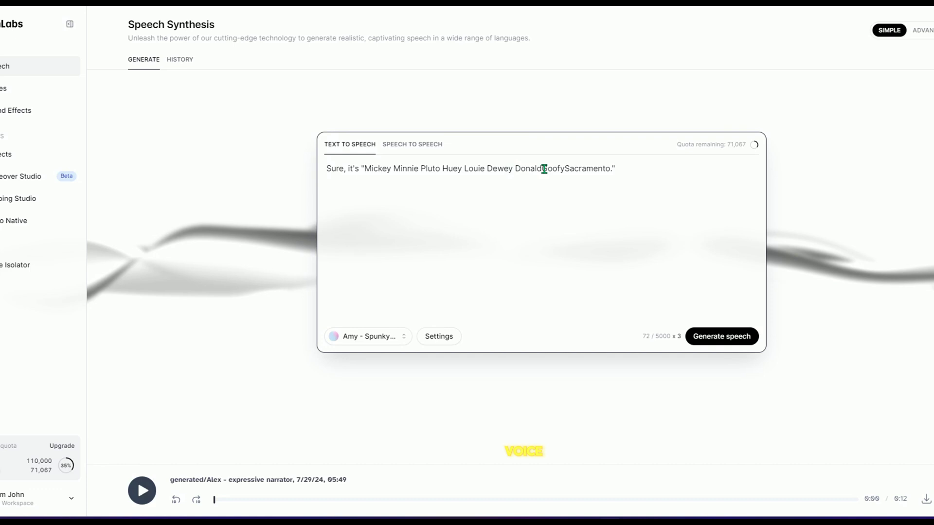
click(567, 168)
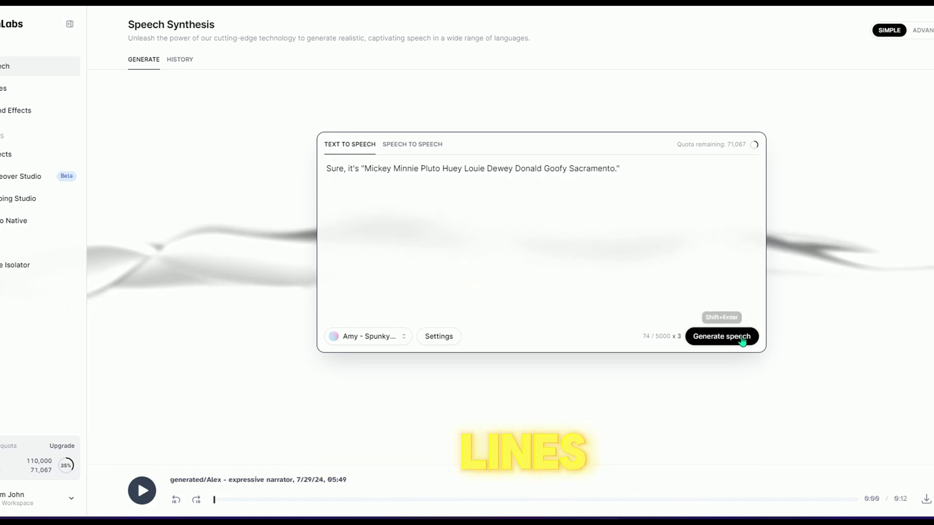
click(721, 341)
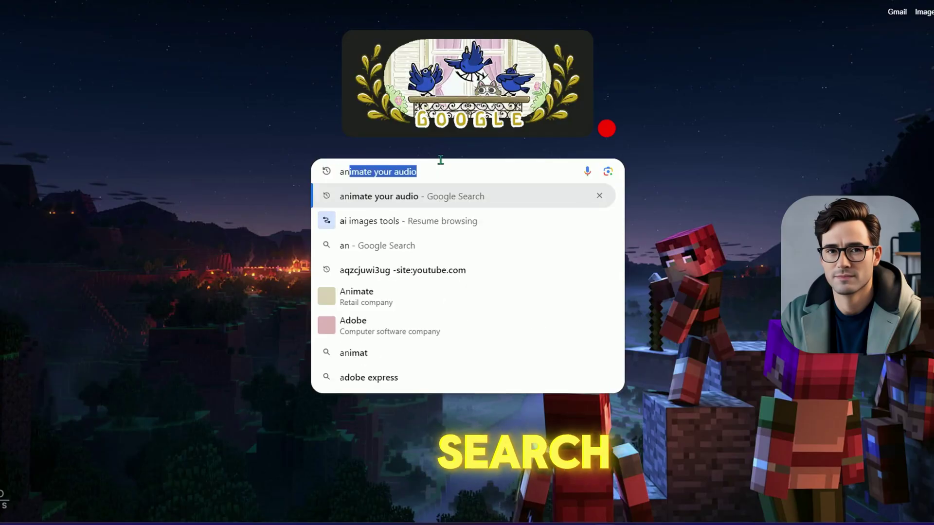
Search for 'animate from audio' and launch Adobe Express's free Animate your voice tool
text(nimate fr)
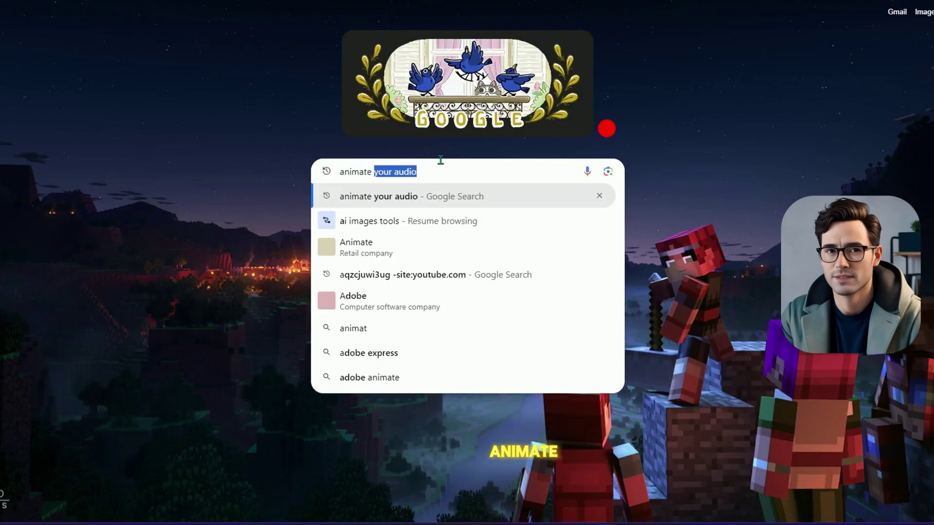
key(Return)
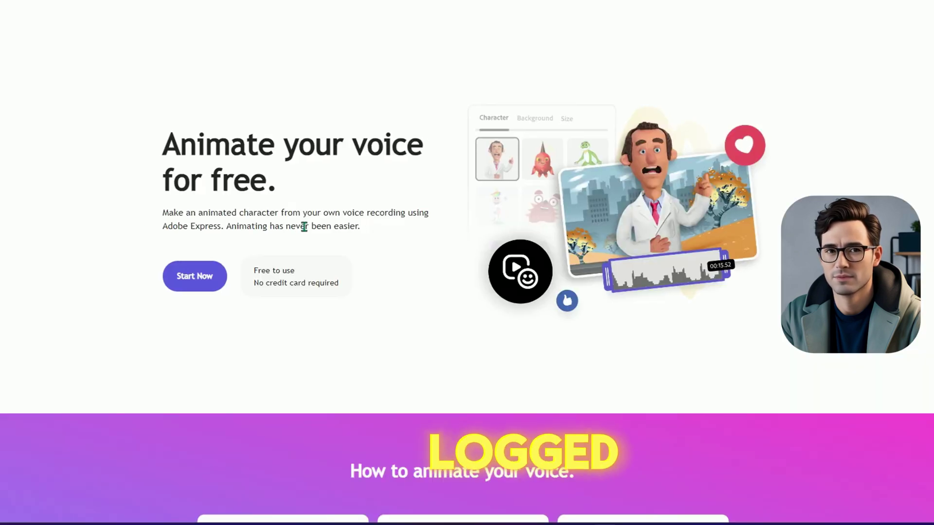
click(193, 285)
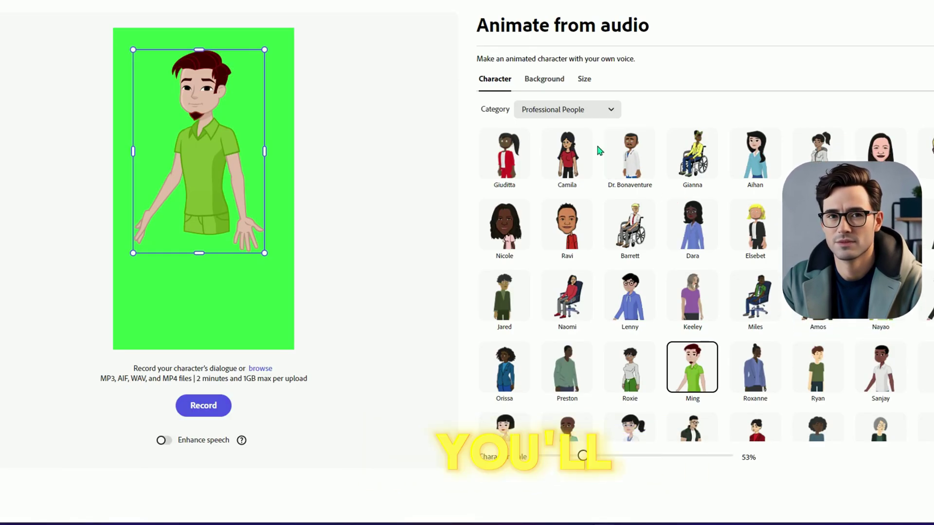
scroll(588, 152, up, 1)
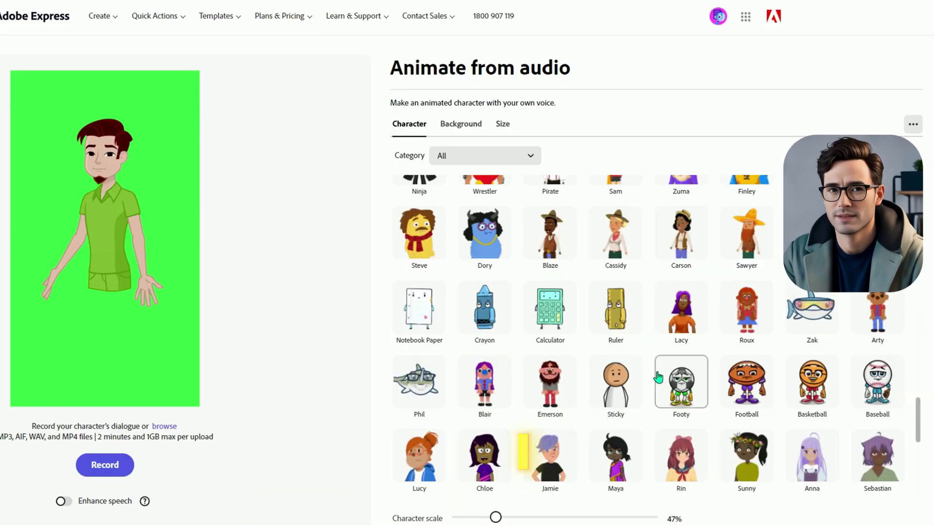
Choose the Sticky character and set the Bedroom scene as the background
click(615, 382)
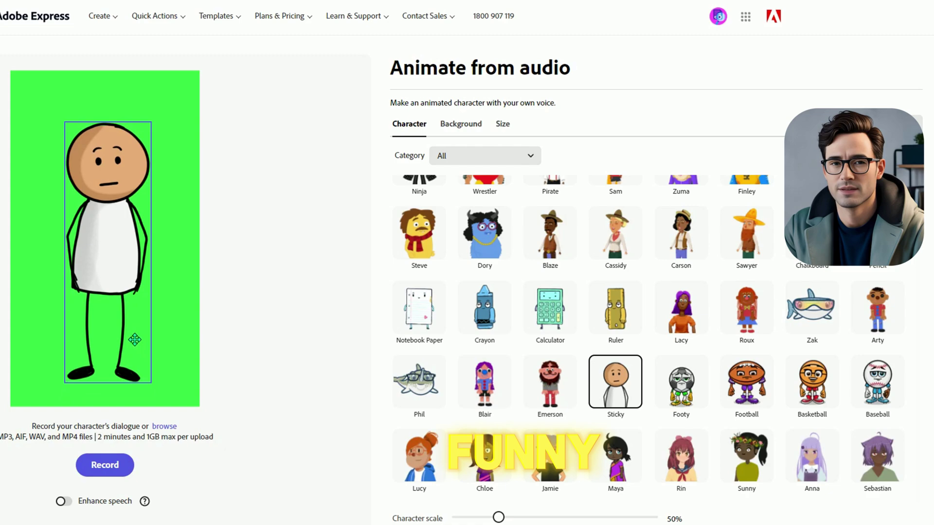
scroll(609, 300, down, 1)
scroll(609, 300, down, 10)
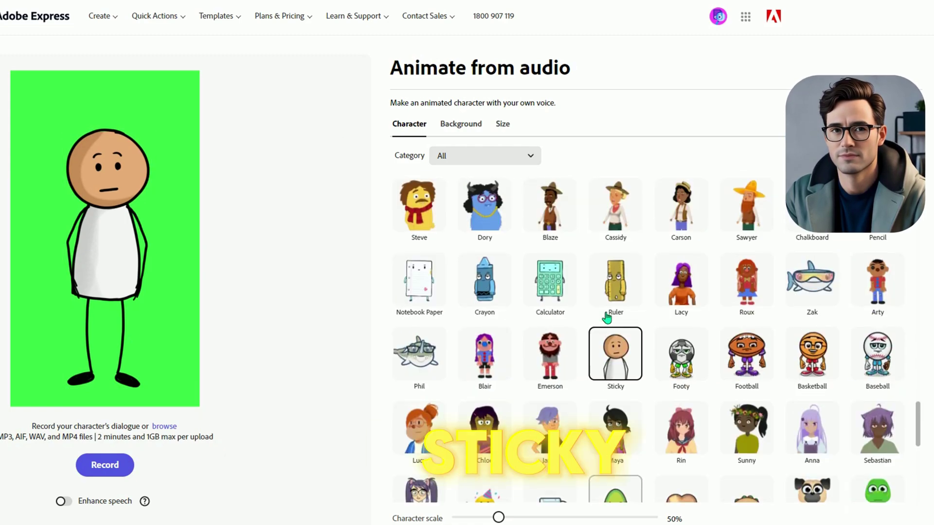
scroll(608, 318, down, 10)
scroll(607, 317, up, 4)
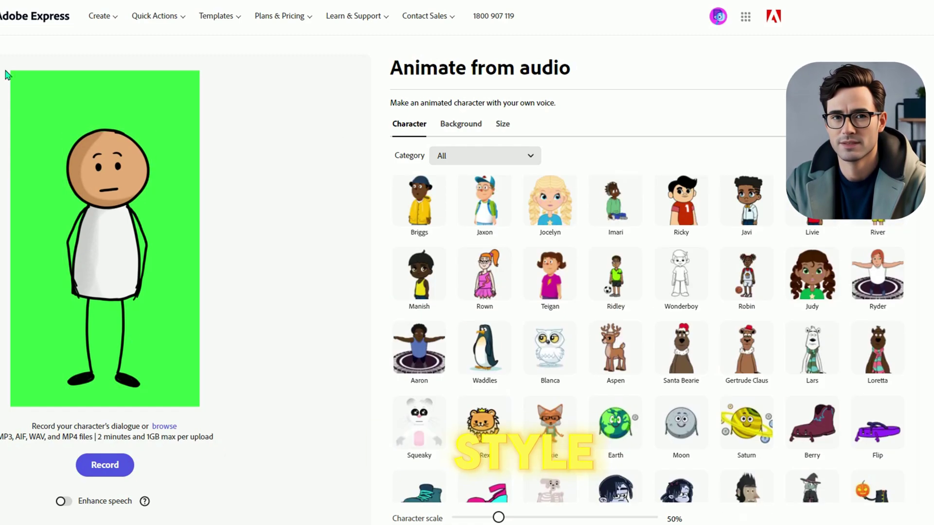
click(460, 124)
scroll(681, 321, down, 7)
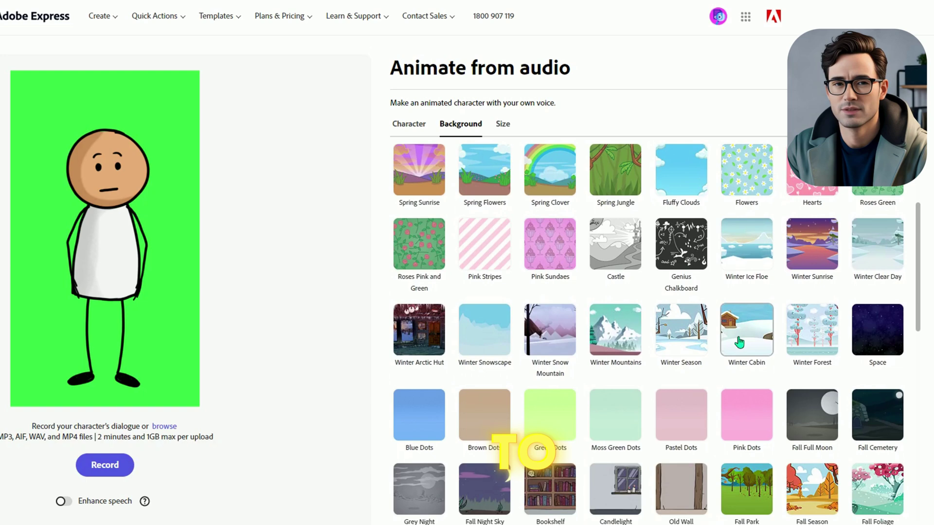
scroll(739, 343, up, 7)
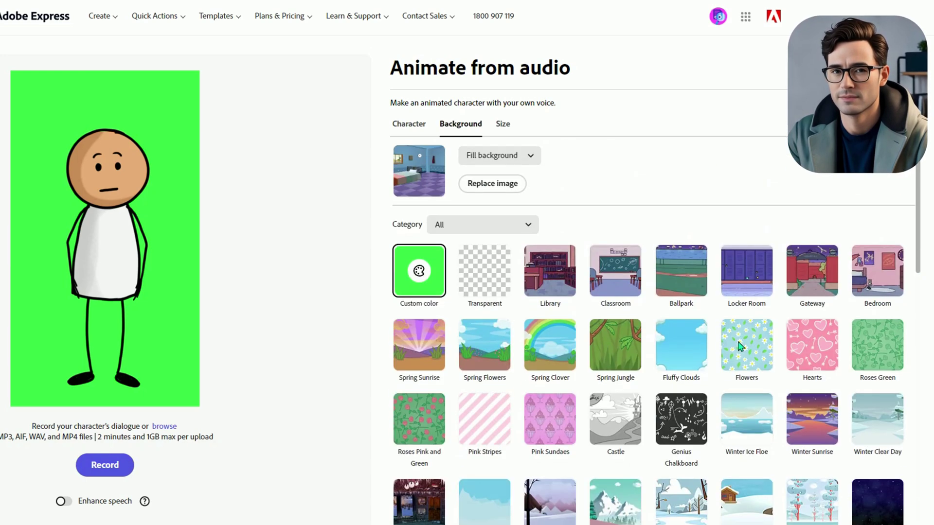
click(875, 278)
Shrink the stickman and reposition it slightly within the Bedroom frame
drag(107, 316, 115, 300)
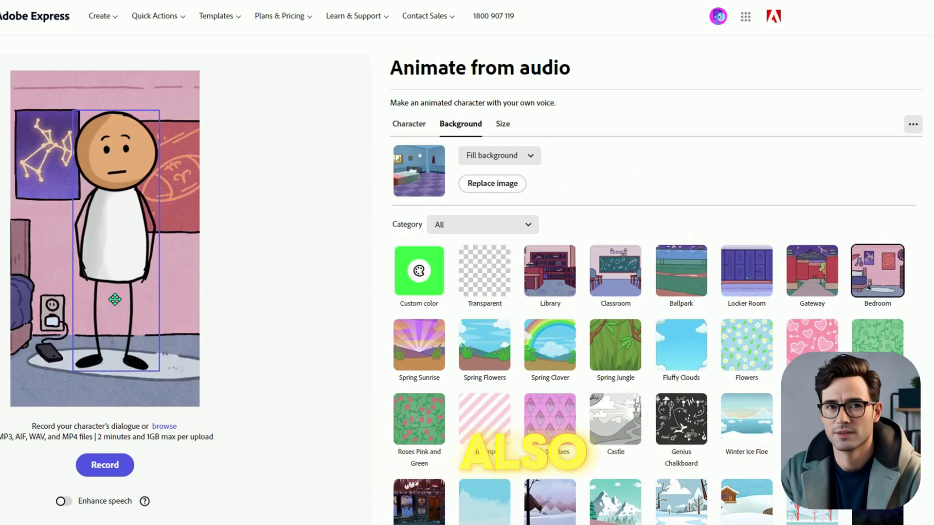
drag(166, 113, 154, 128)
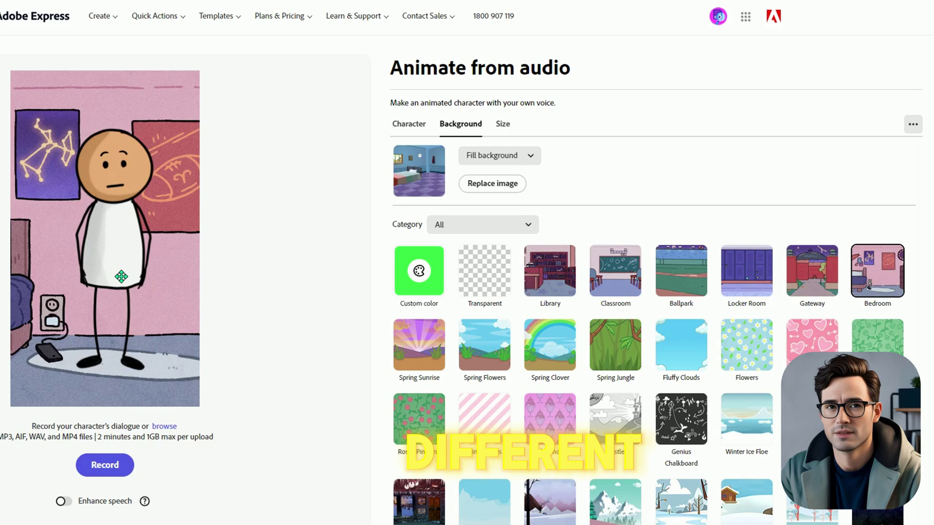
drag(121, 277, 119, 280)
Size the stickman clip to Story/Reels 9:16, nudge it left, then switch to Eliza
click(503, 125)
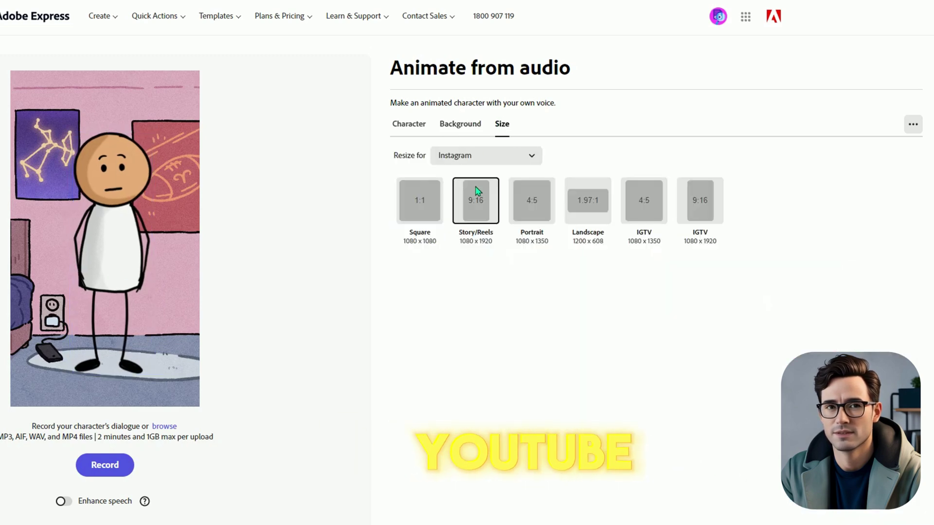
click(512, 214)
click(588, 207)
click(532, 209)
click(484, 217)
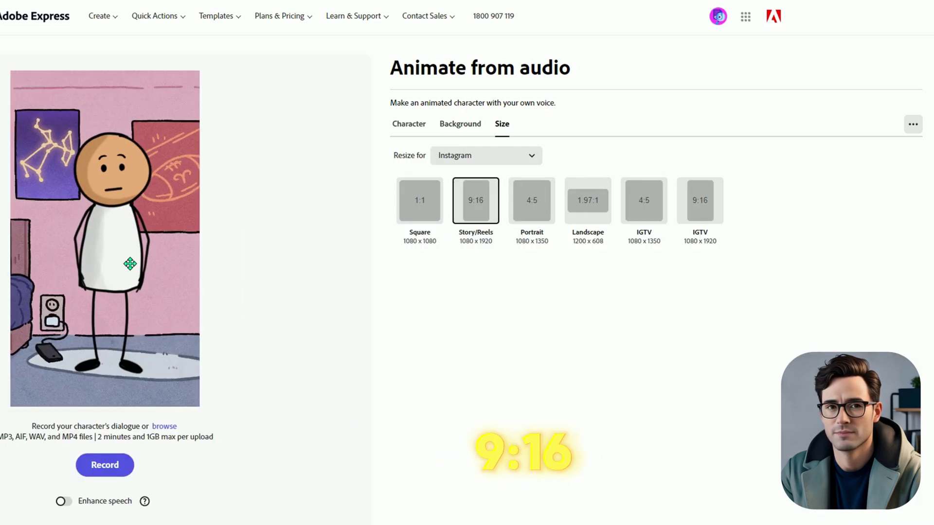
drag(130, 263, 127, 263)
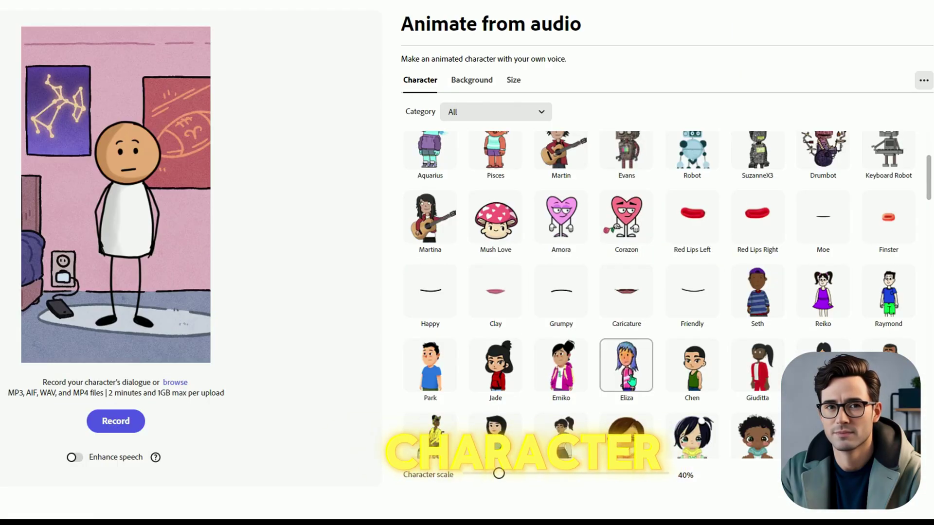
click(631, 377)
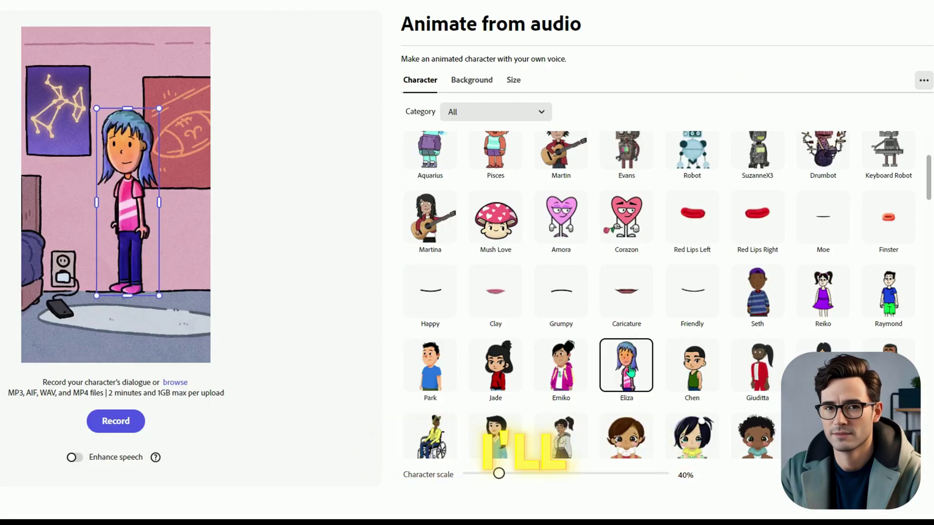
Put Eliza on the Candlelight background and generate her 6.6-second talking clip
click(472, 79)
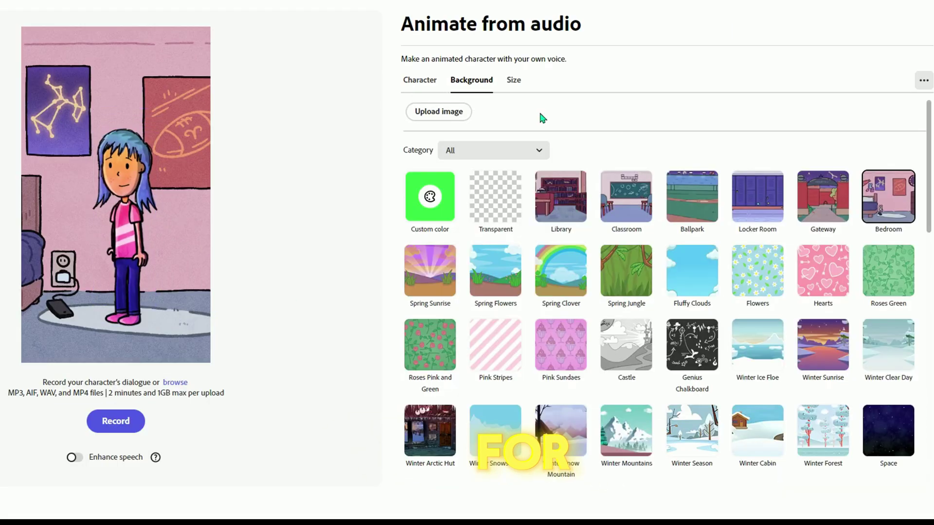
scroll(773, 295, down, 5)
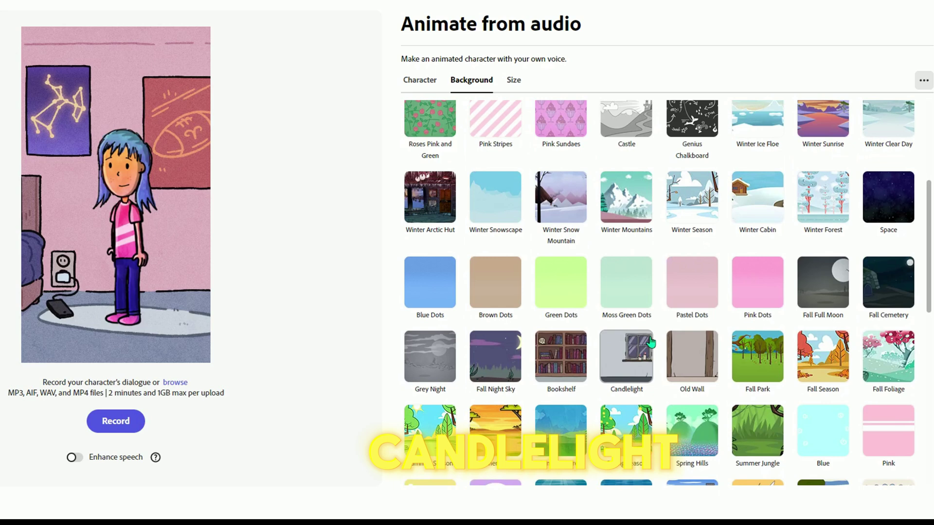
click(177, 384)
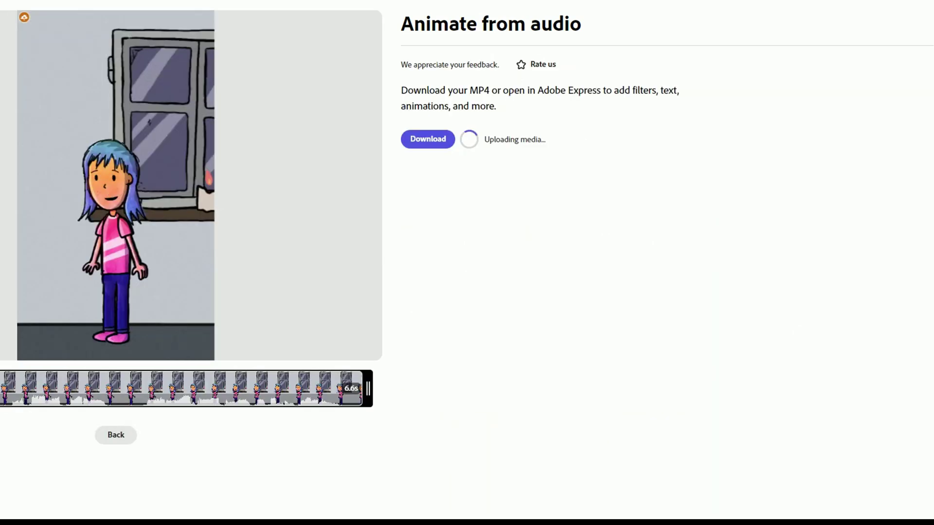
Play the generated Eliza animation, then scroll through the CapCut free video editor homepage
click(117, 187)
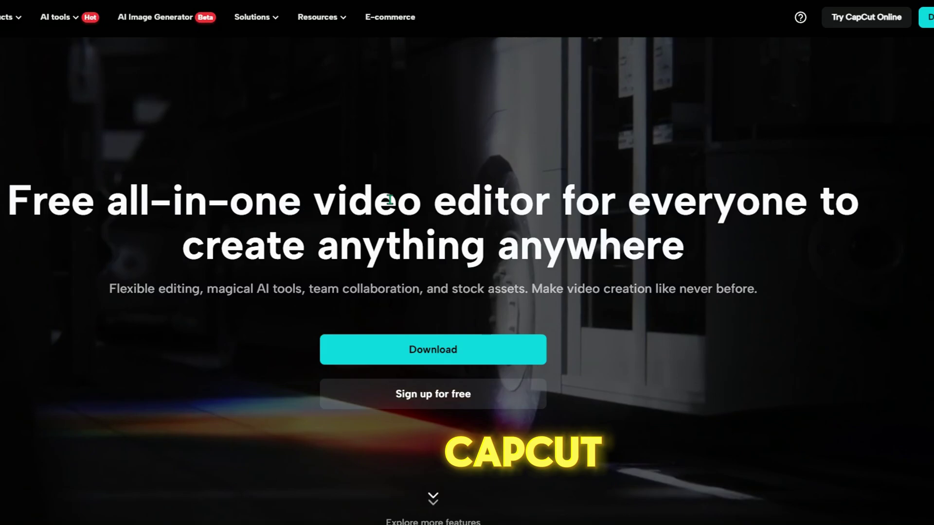
scroll(431, 209, down, 8)
scroll(433, 213, down, 3)
scroll(432, 210, up, 3)
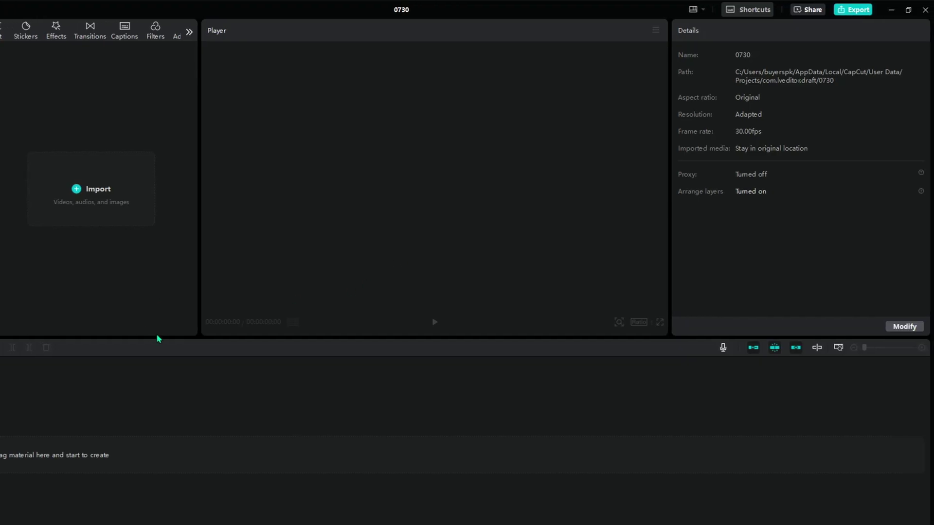
Change project 0730 to a 9:16 aspect ratio and drag the imported clips onto the timeline
click(904, 326)
click(408, 266)
click(444, 374)
click(390, 421)
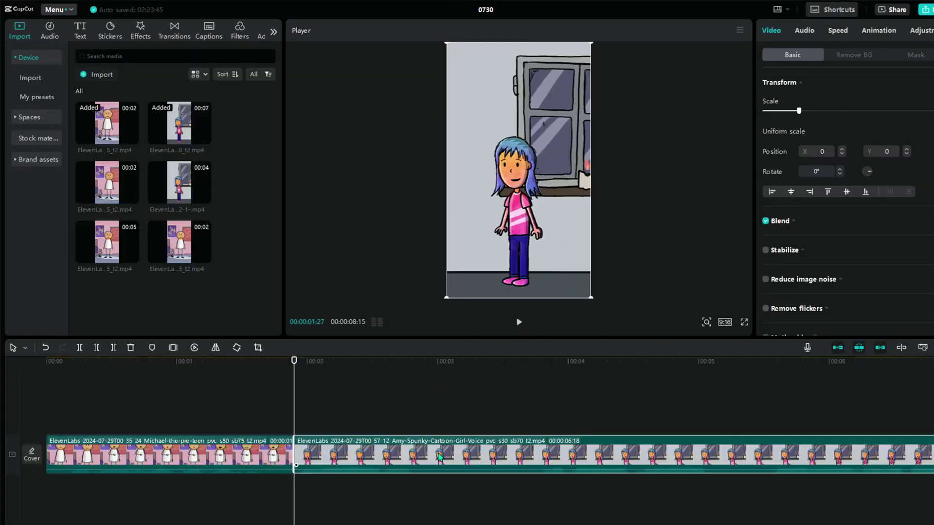
drag(179, 182, 486, 452)
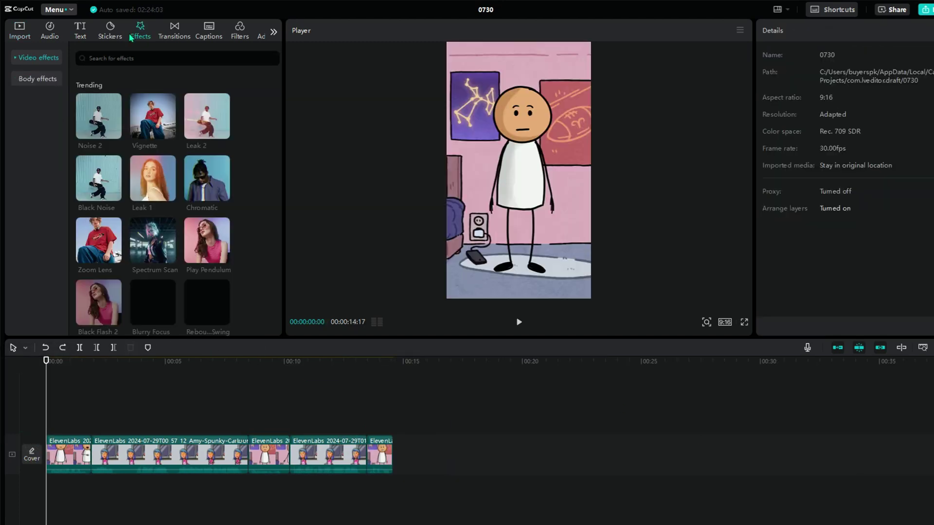
Lay a Vignette effect over the whole timeline and put a Mix transition between the first two clips
drag(152, 116, 391, 424)
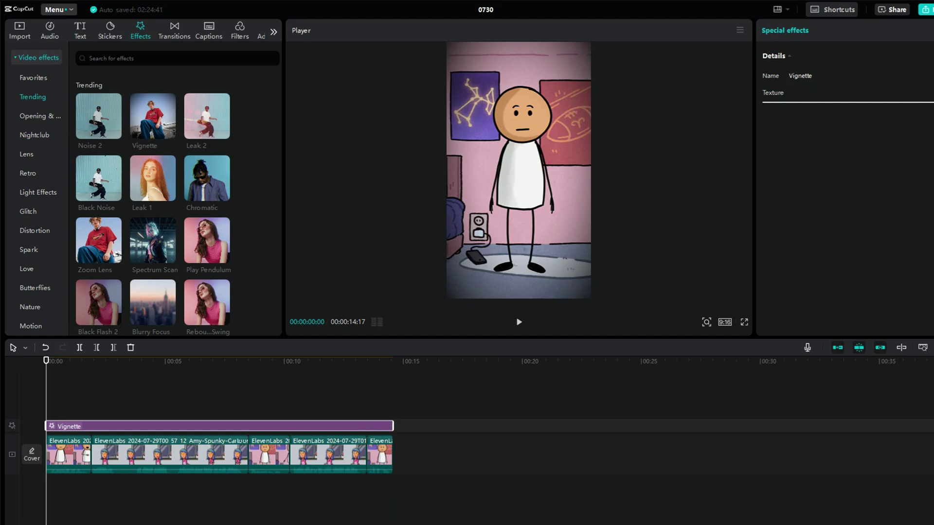
click(177, 32)
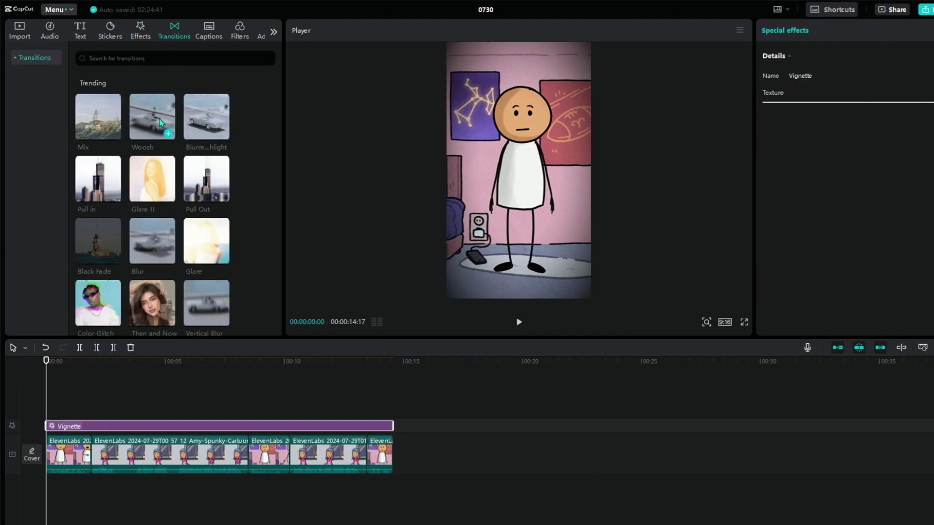
drag(100, 119, 92, 459)
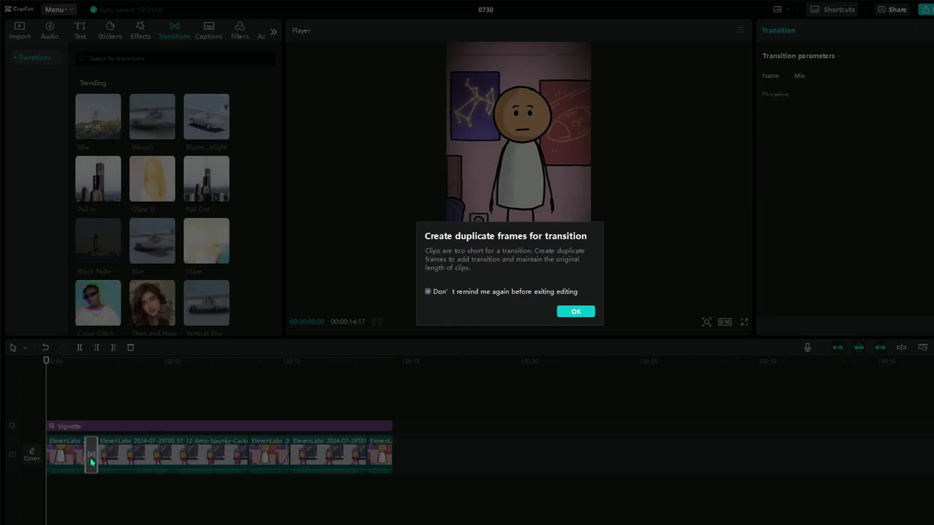
click(575, 311)
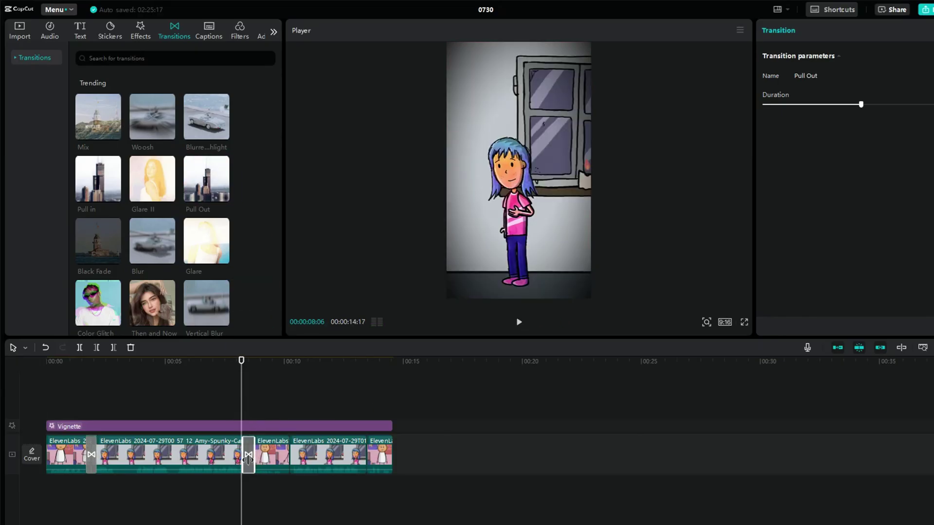
Add the Havin A Laugh sound effect and delete the part running past the video's end
mouse_move(217, 301)
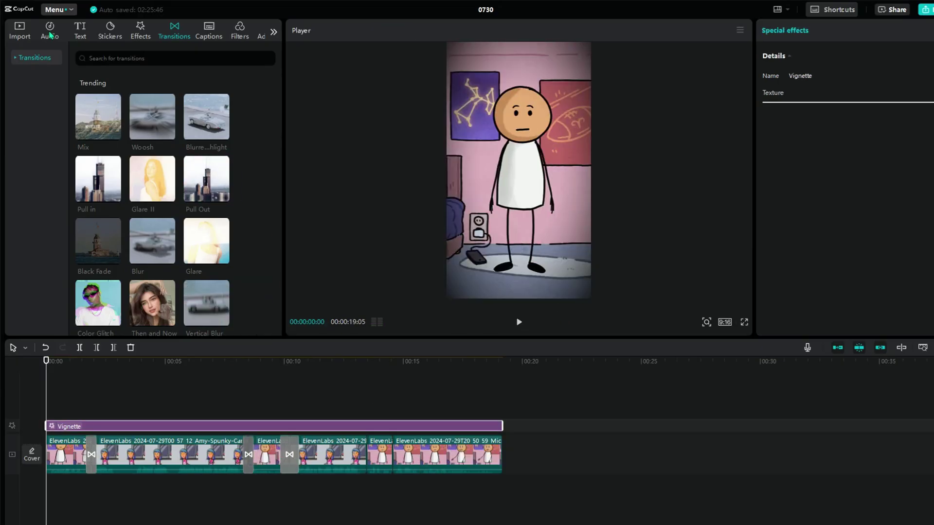
click(50, 30)
click(36, 85)
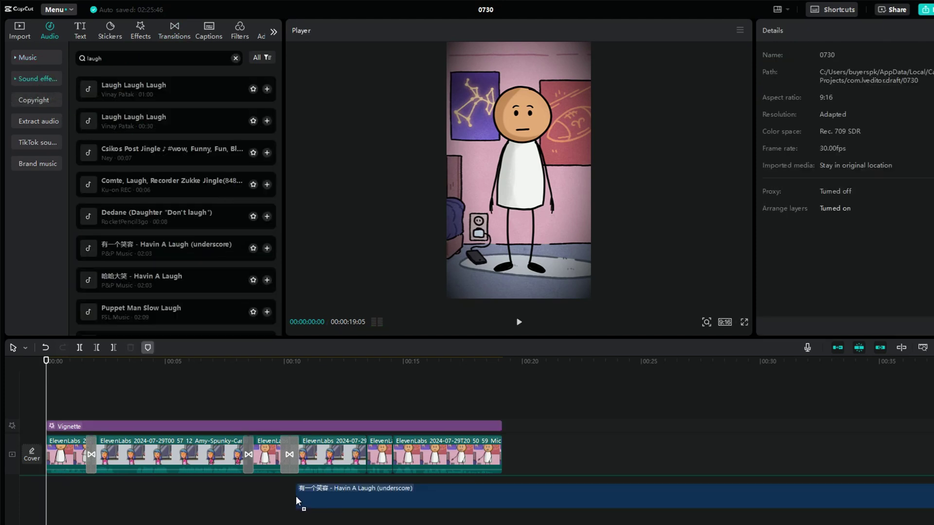
click(298, 494)
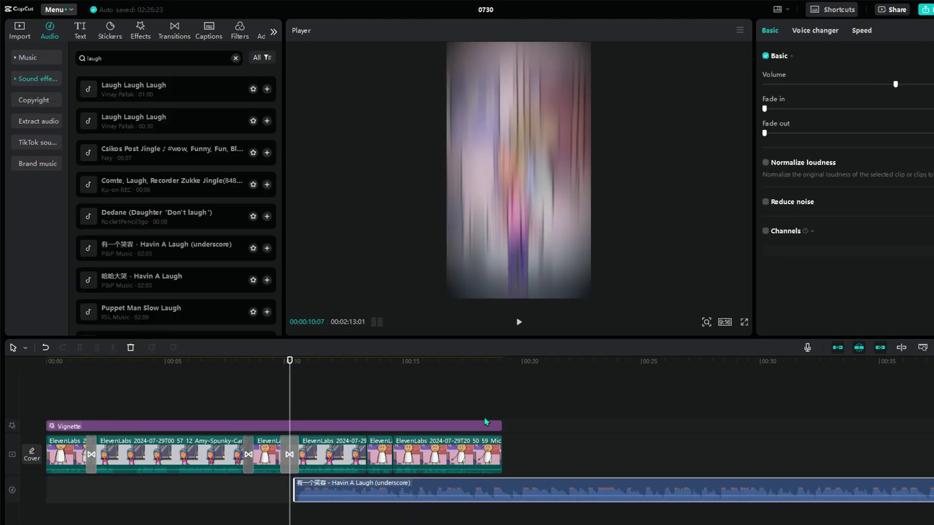
key(Down)
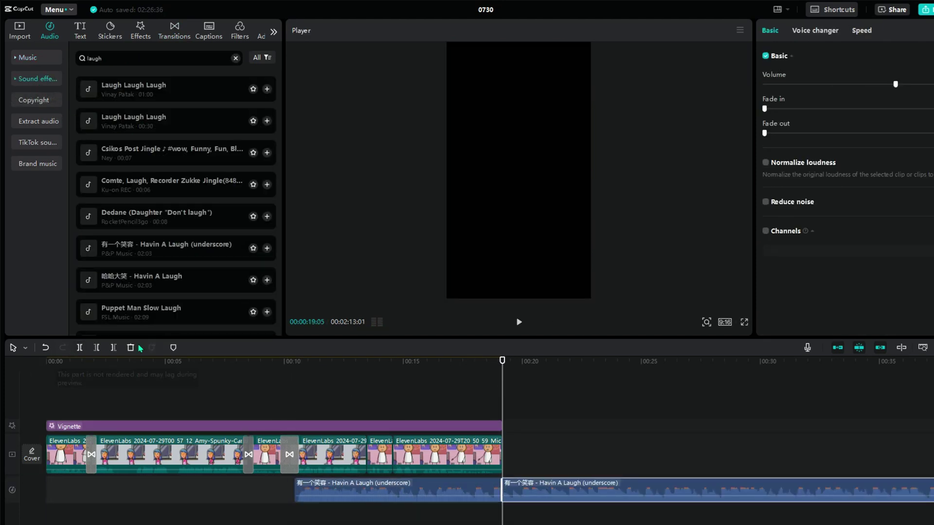
click(130, 347)
Lower the laugh clip's volume to about -11 dB and return the playhead to the start
click(305, 491)
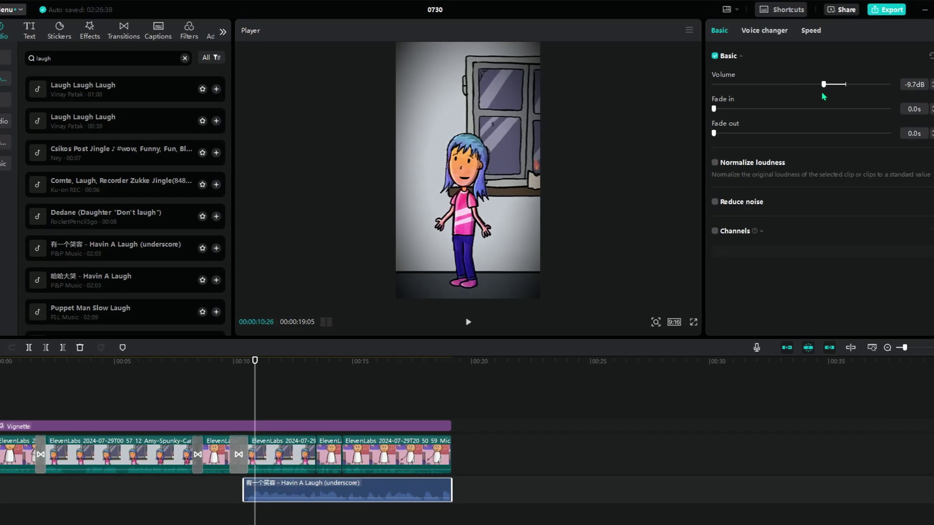
drag(823, 96, 821, 95)
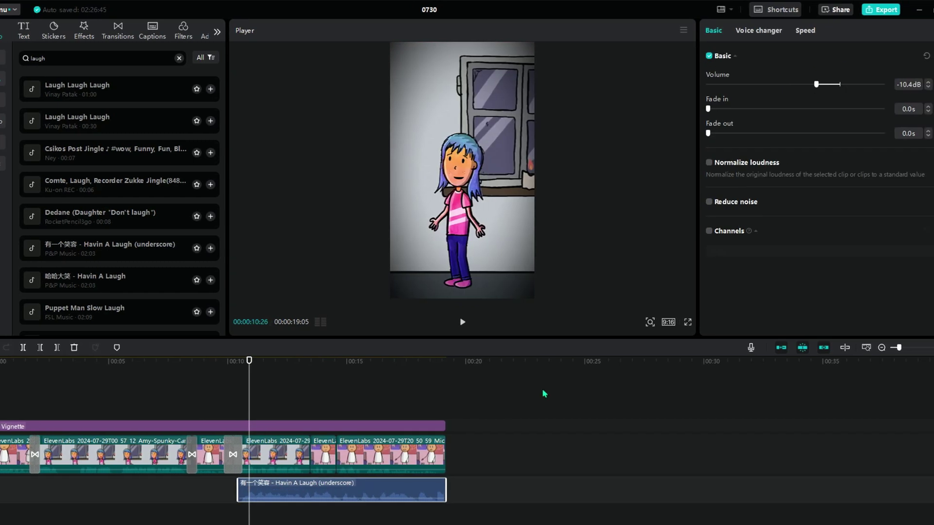
click(90, 465)
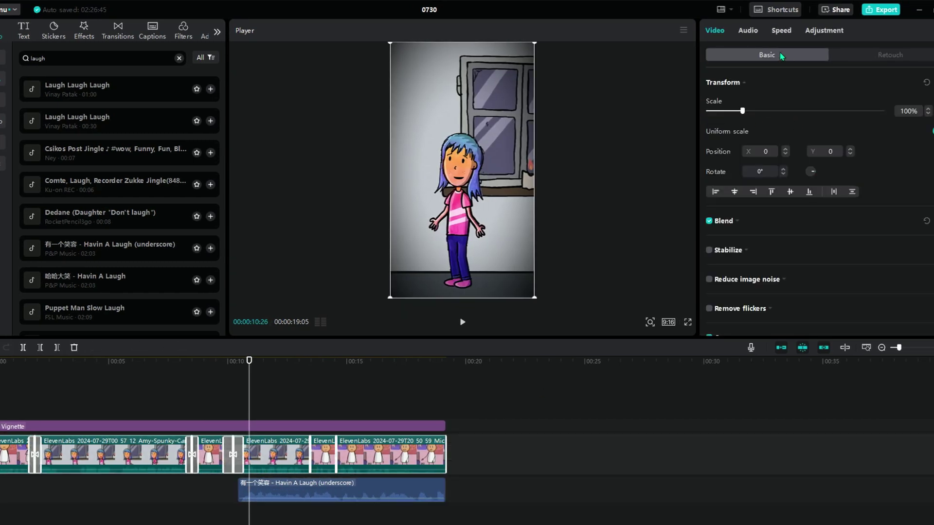
click(748, 30)
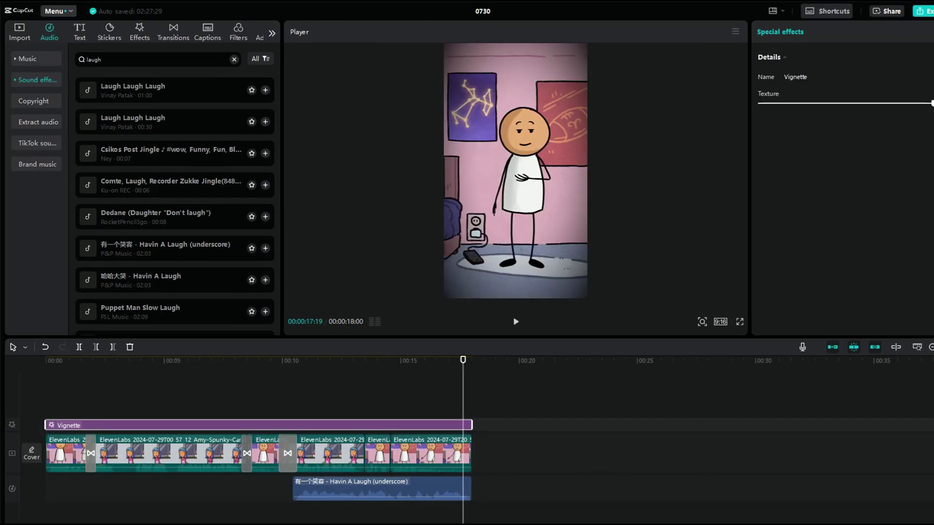
key(Home)
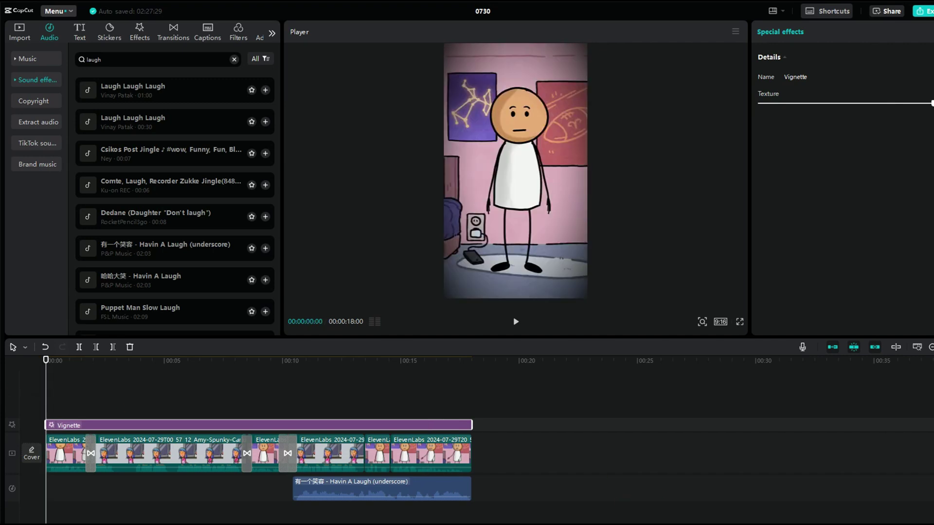
Generate English auto-captions for the skit and apply a bold sequel100wide-75 template to all captions
click(79, 32)
click(47, 129)
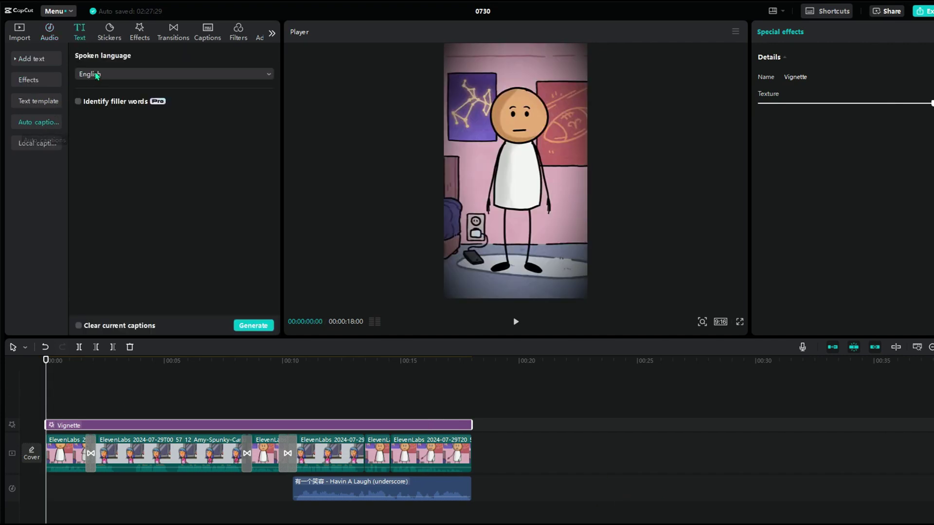
click(97, 76)
click(99, 78)
click(258, 327)
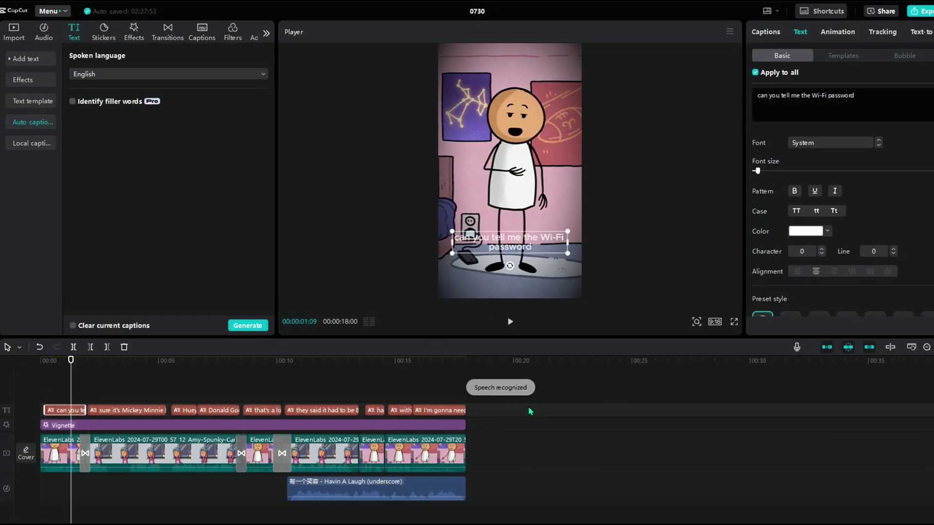
click(824, 62)
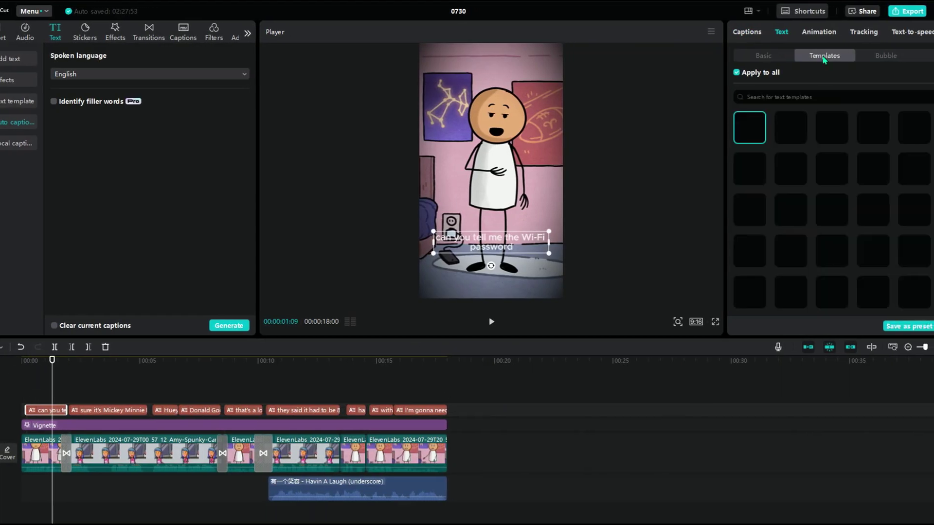
click(874, 169)
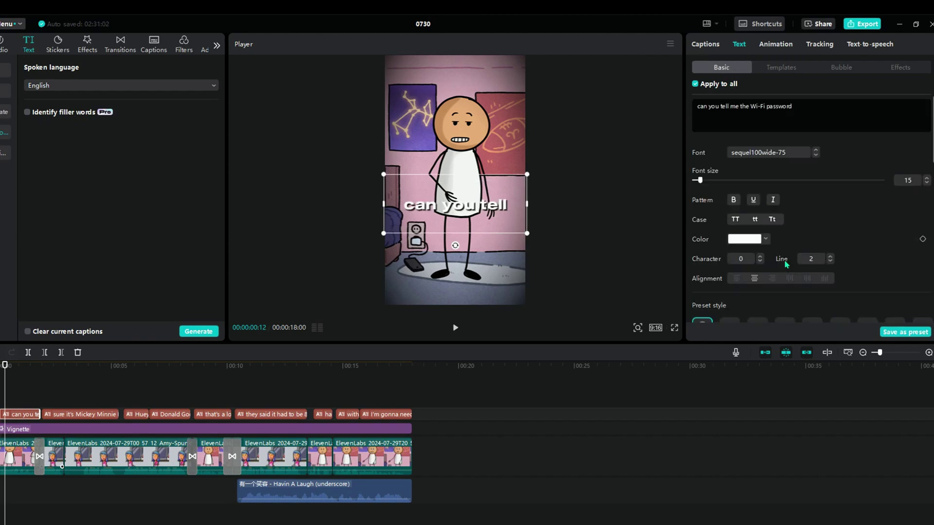
Give the captions an outlined text style and export project 0730 as a 4K, 30 fps MP4
click(761, 164)
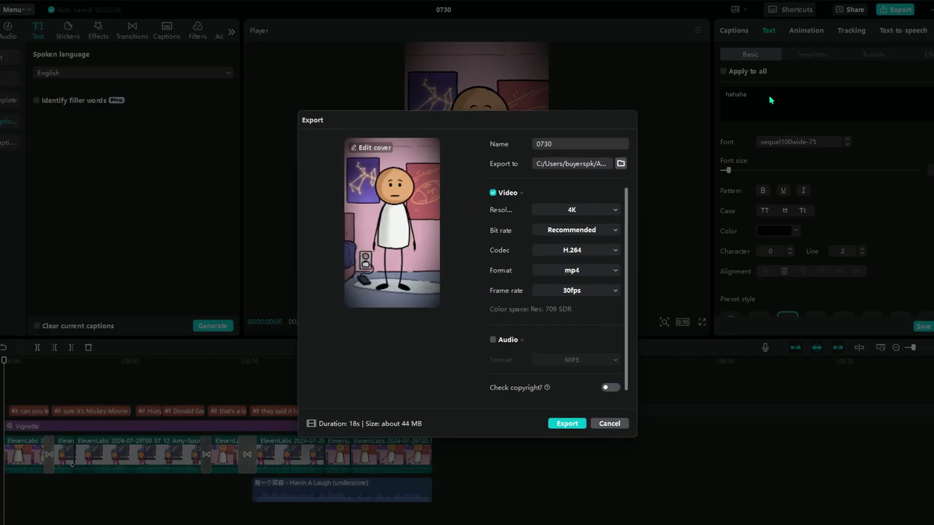
click(566, 424)
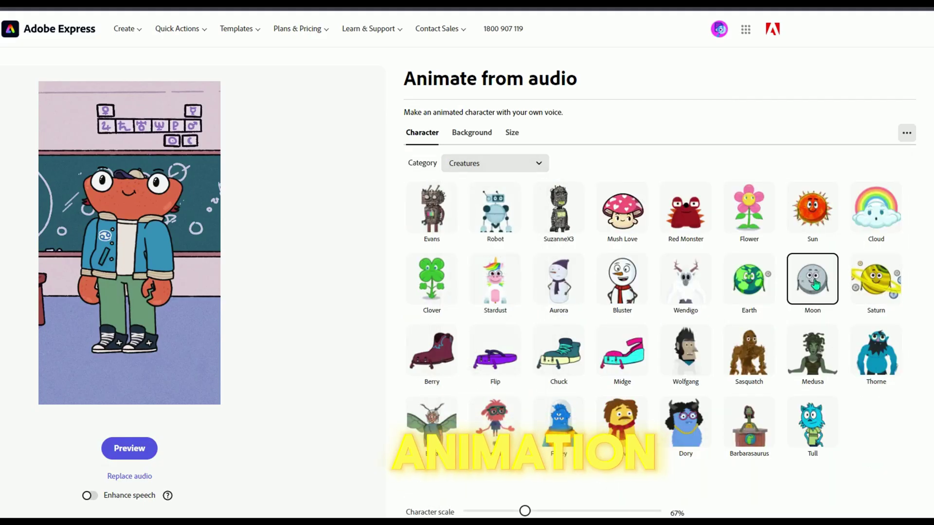
Put the Moon character on the Fall Night Sky background and generate its lip-synced preview
click(471, 132)
scroll(681, 306, down, 7)
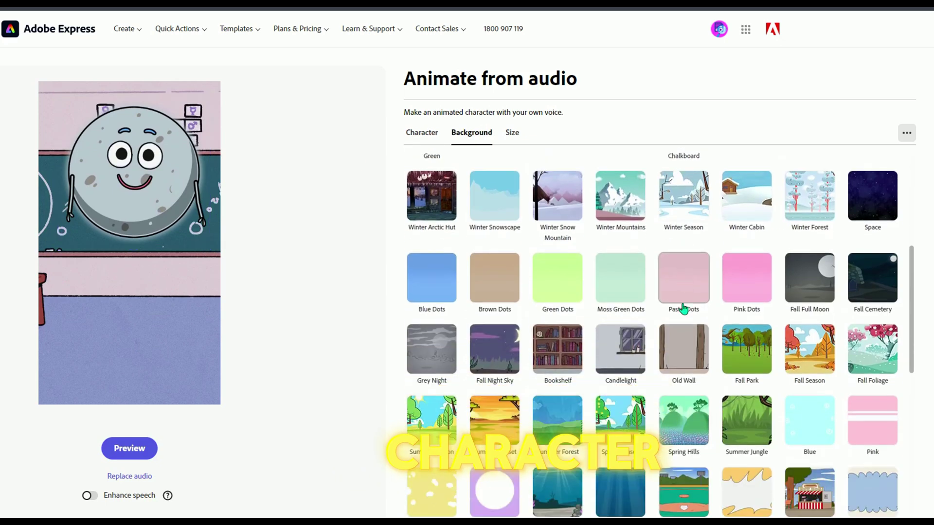
click(506, 299)
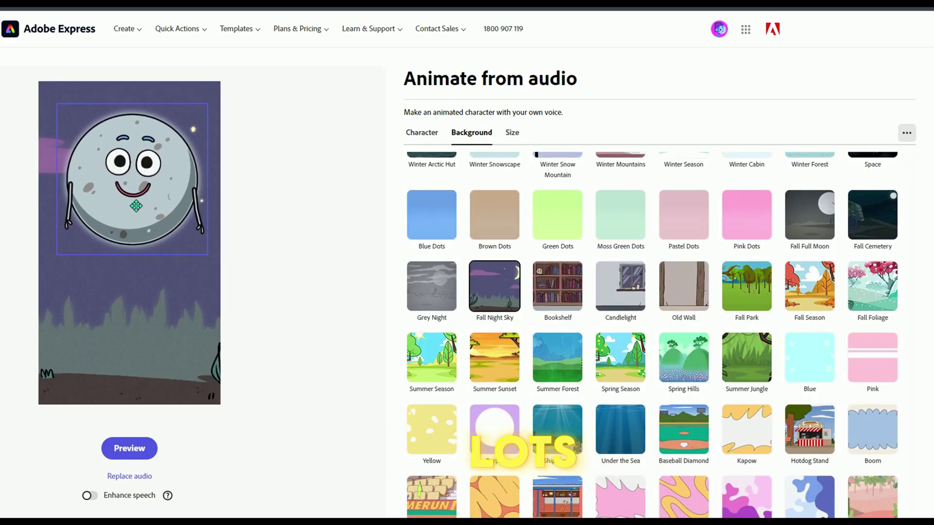
click(129, 448)
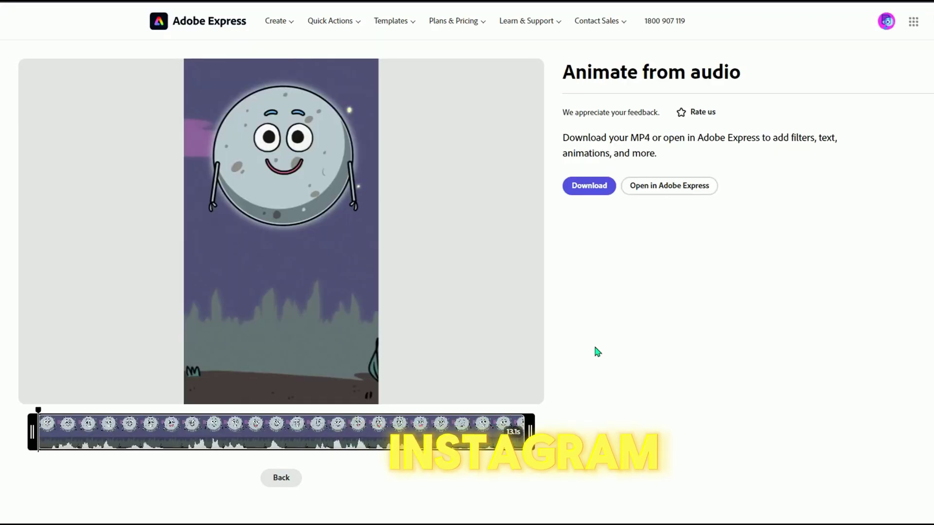
Set the CapCut project holding the moon clip to a 9:16 portrait aspect ratio
mouse_move(354, 172)
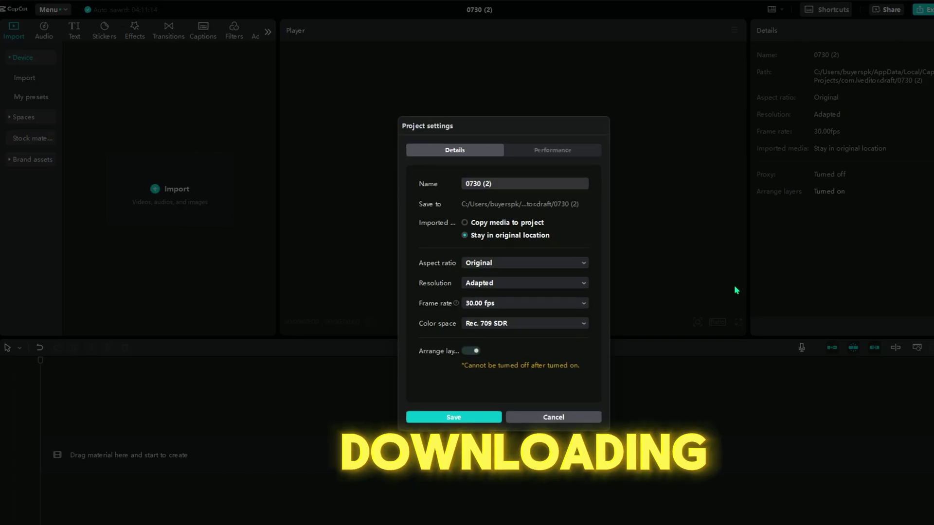
click(524, 263)
click(531, 319)
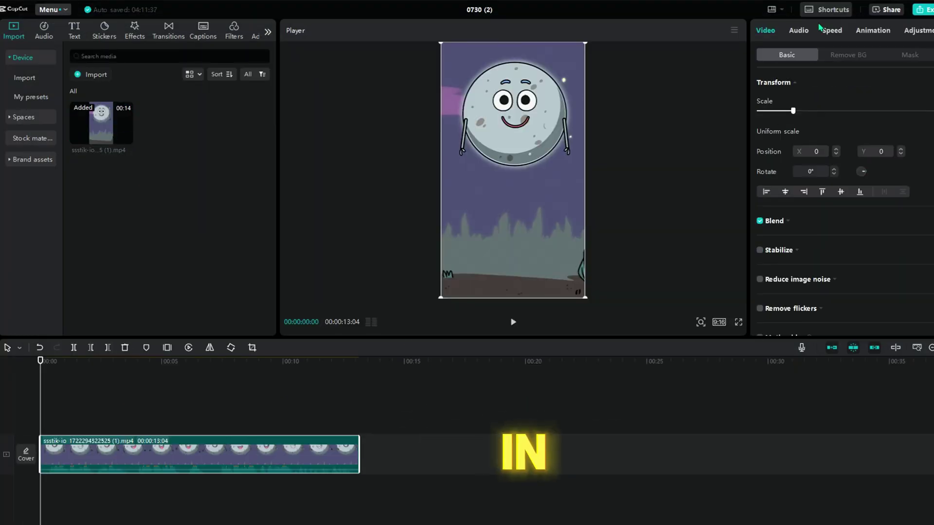
click(799, 30)
Generate auto-captions from the moon's speech
click(74, 29)
click(32, 121)
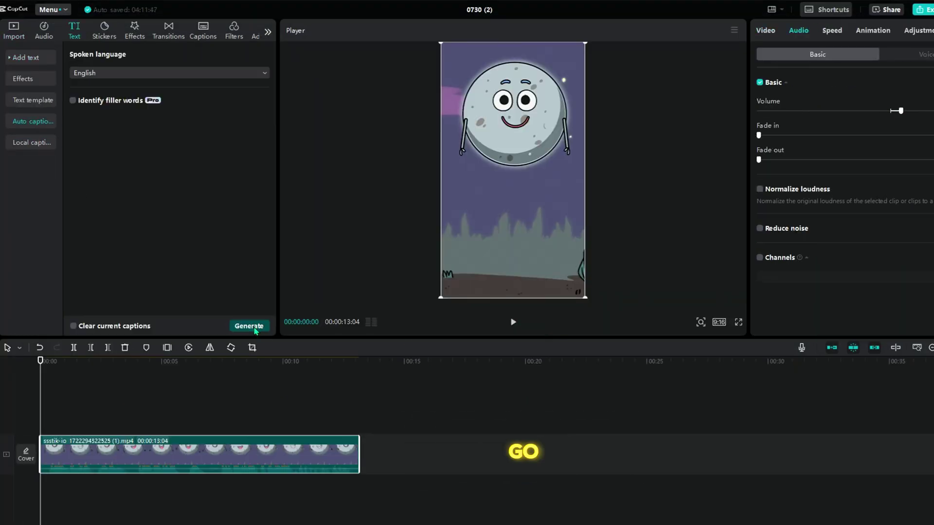
click(249, 326)
Style the captions with the bold QUICK template and the ZY Trend font
click(83, 389)
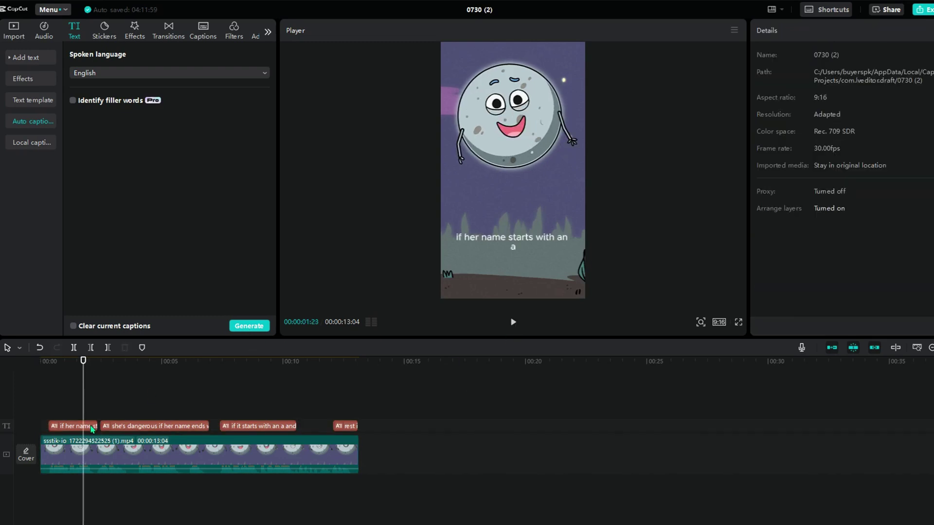
click(92, 428)
click(848, 54)
click(814, 168)
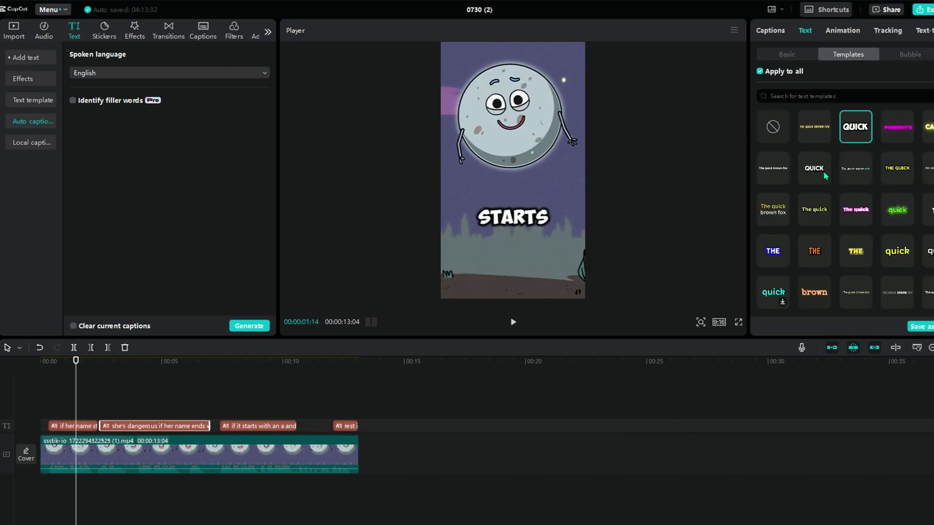
click(786, 54)
click(857, 141)
click(833, 217)
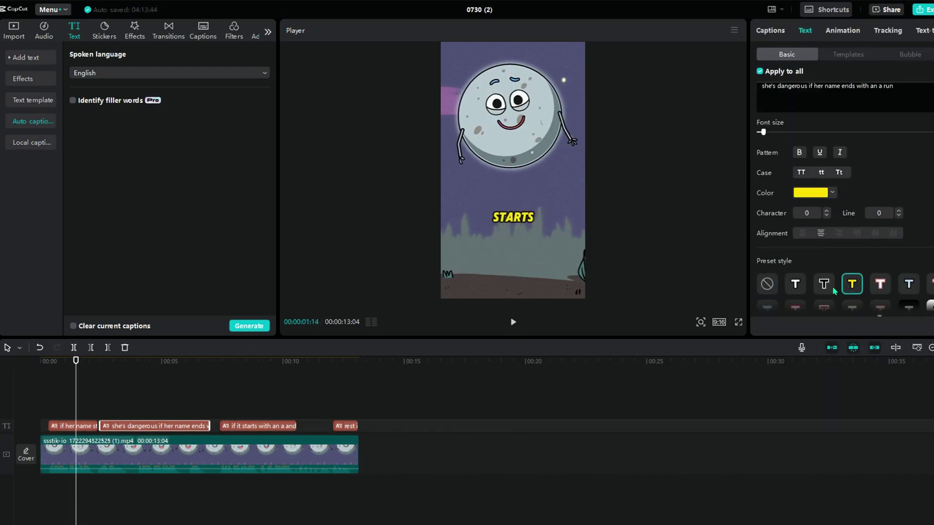